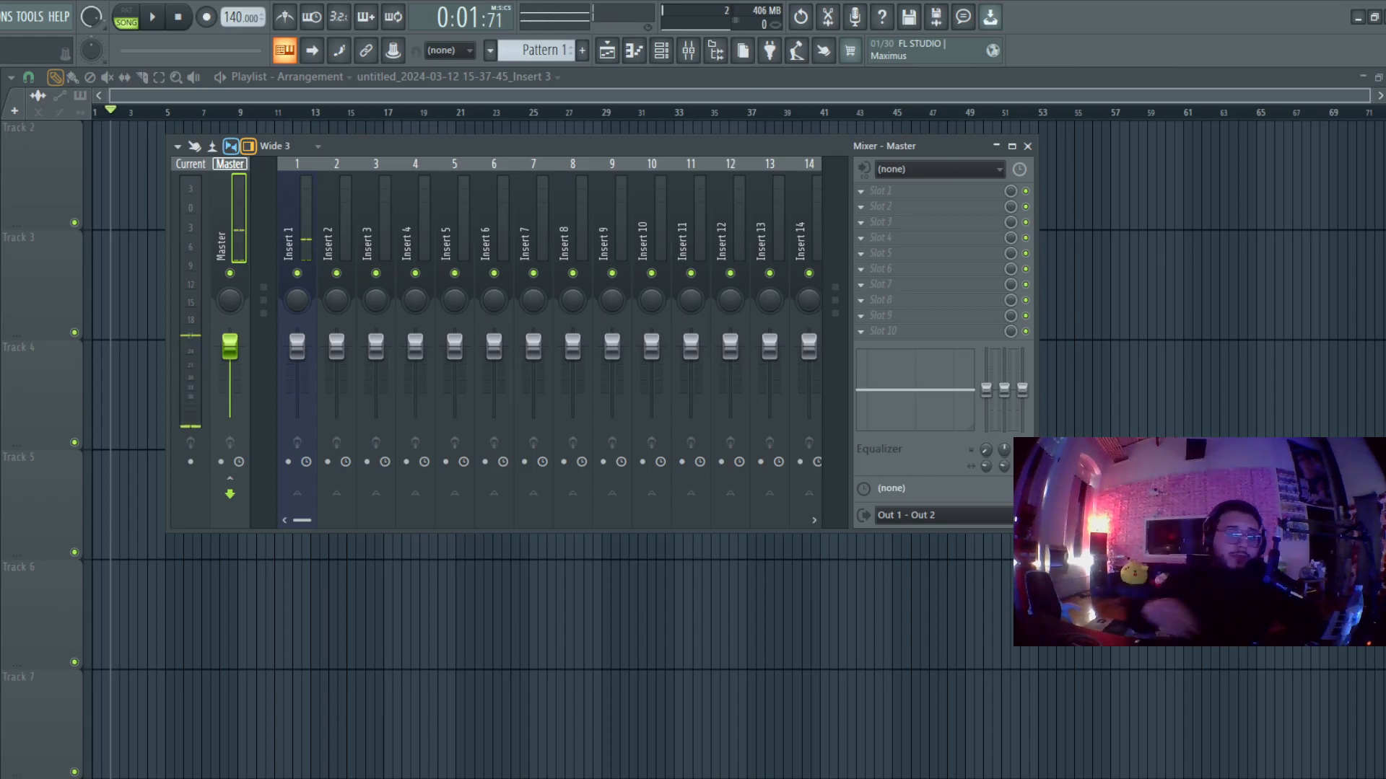
Step: Route Insert 1's output only into Insert 2 instead of directly to the Master, and compare both inserts' levels
left_click(295, 231)
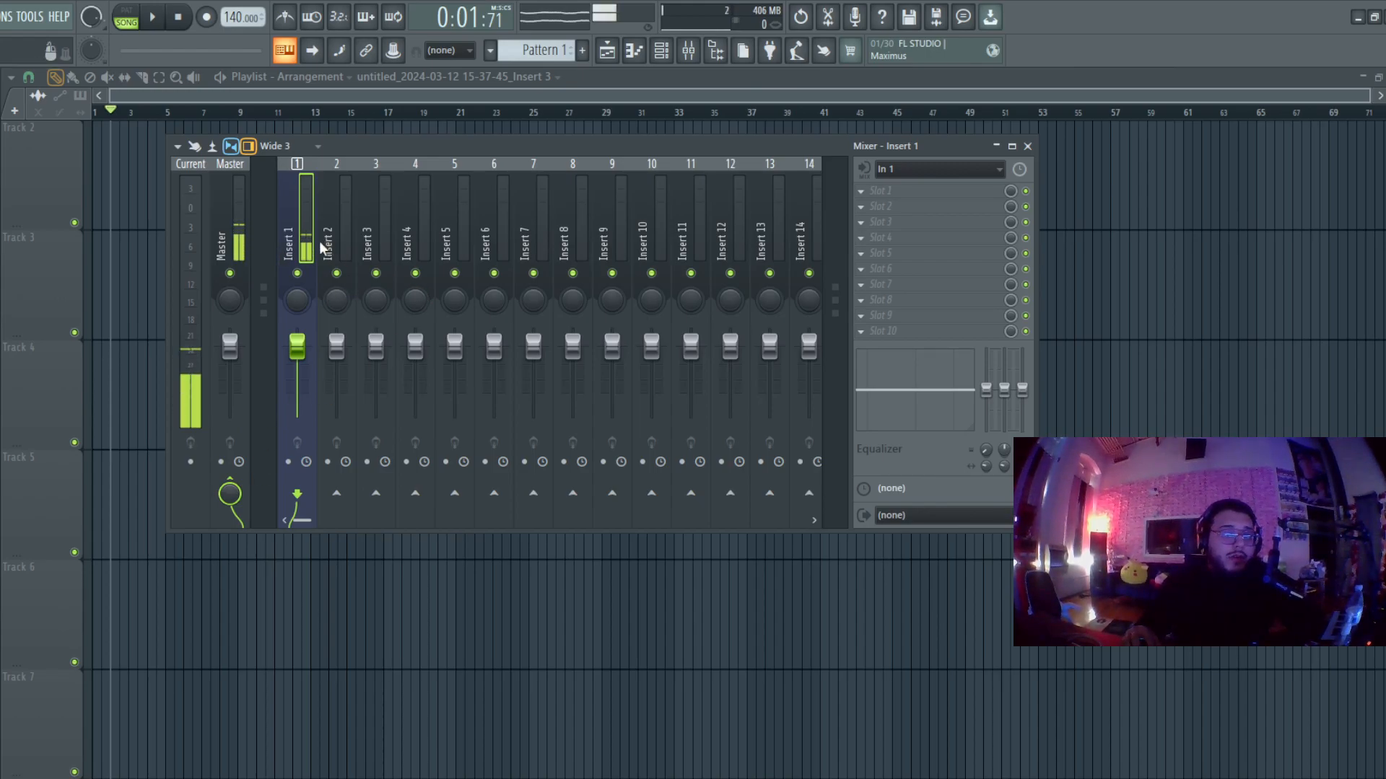
left_click_drag(317, 216, 354, 215)
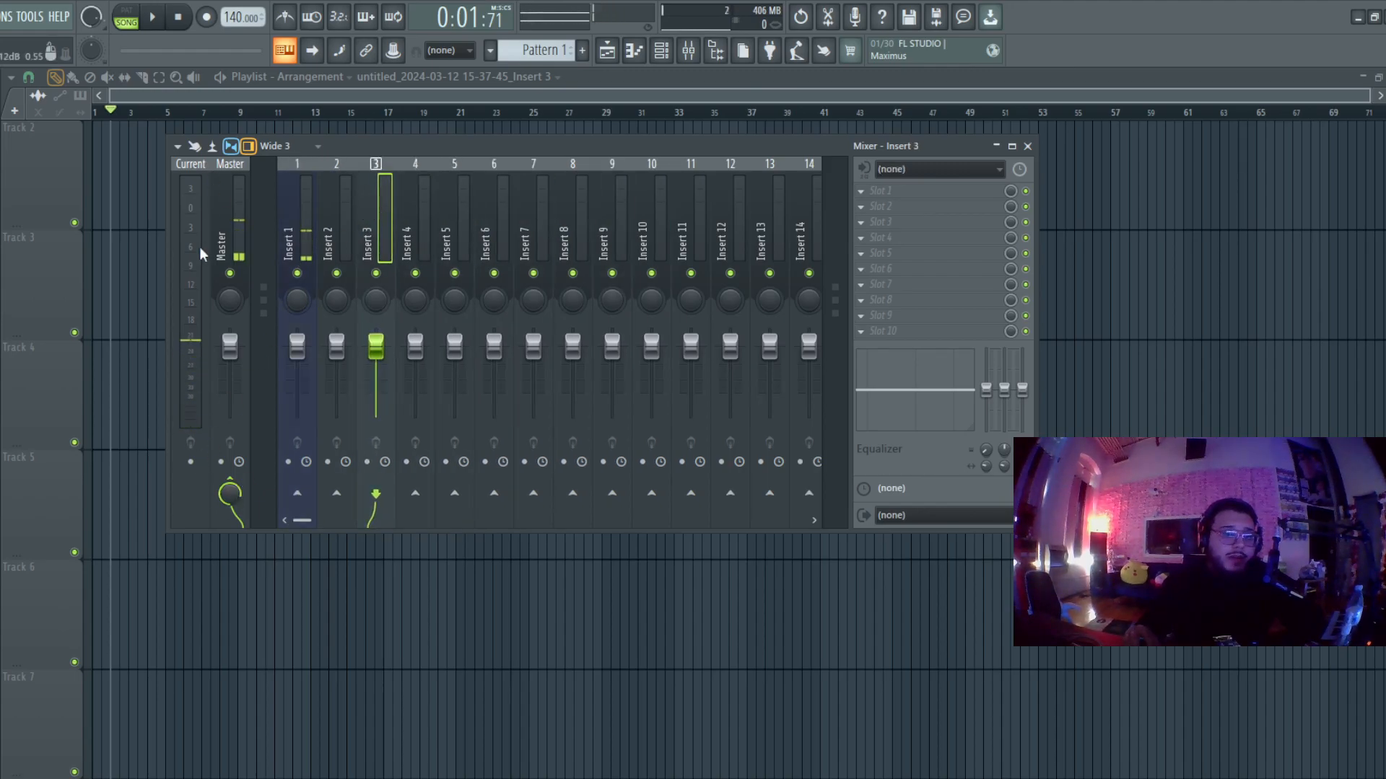
left_click(300, 238)
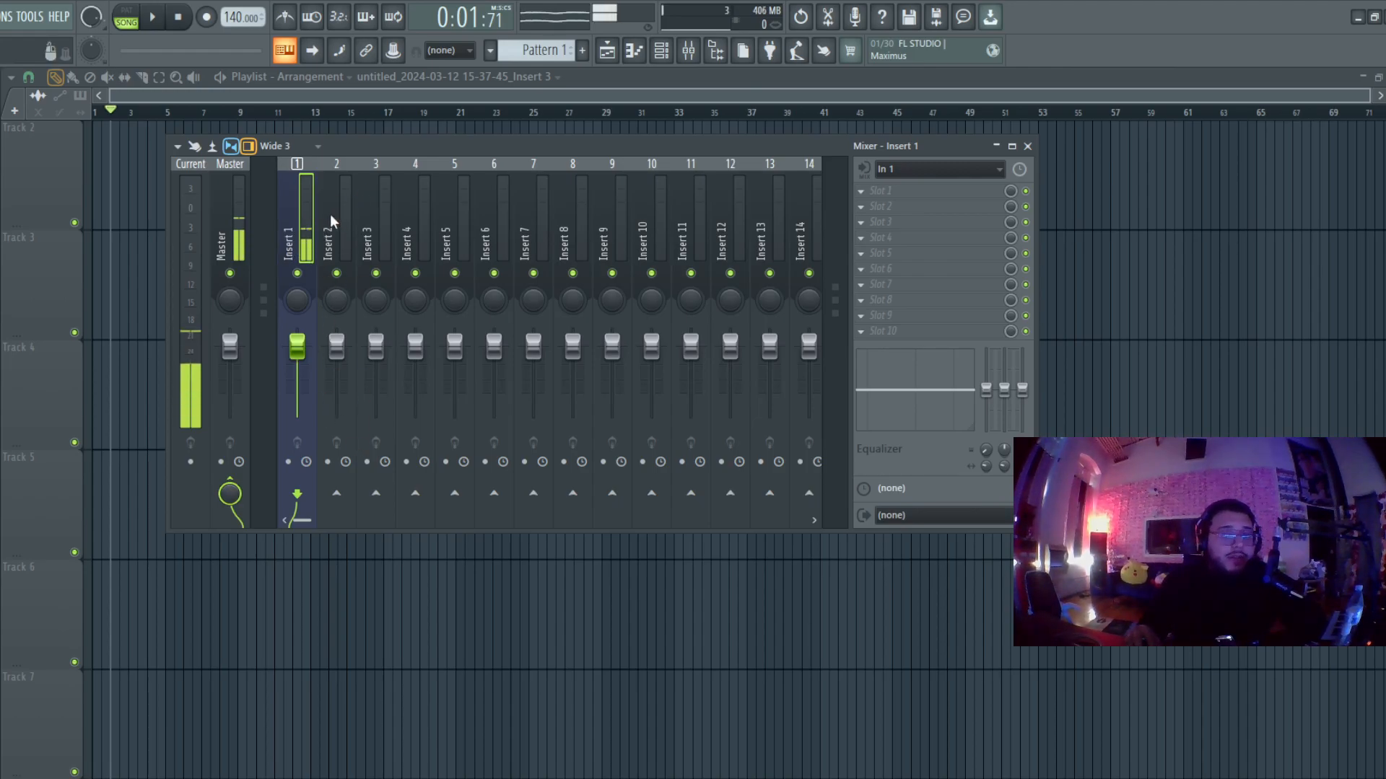
left_click(336, 495)
left_click(352, 228)
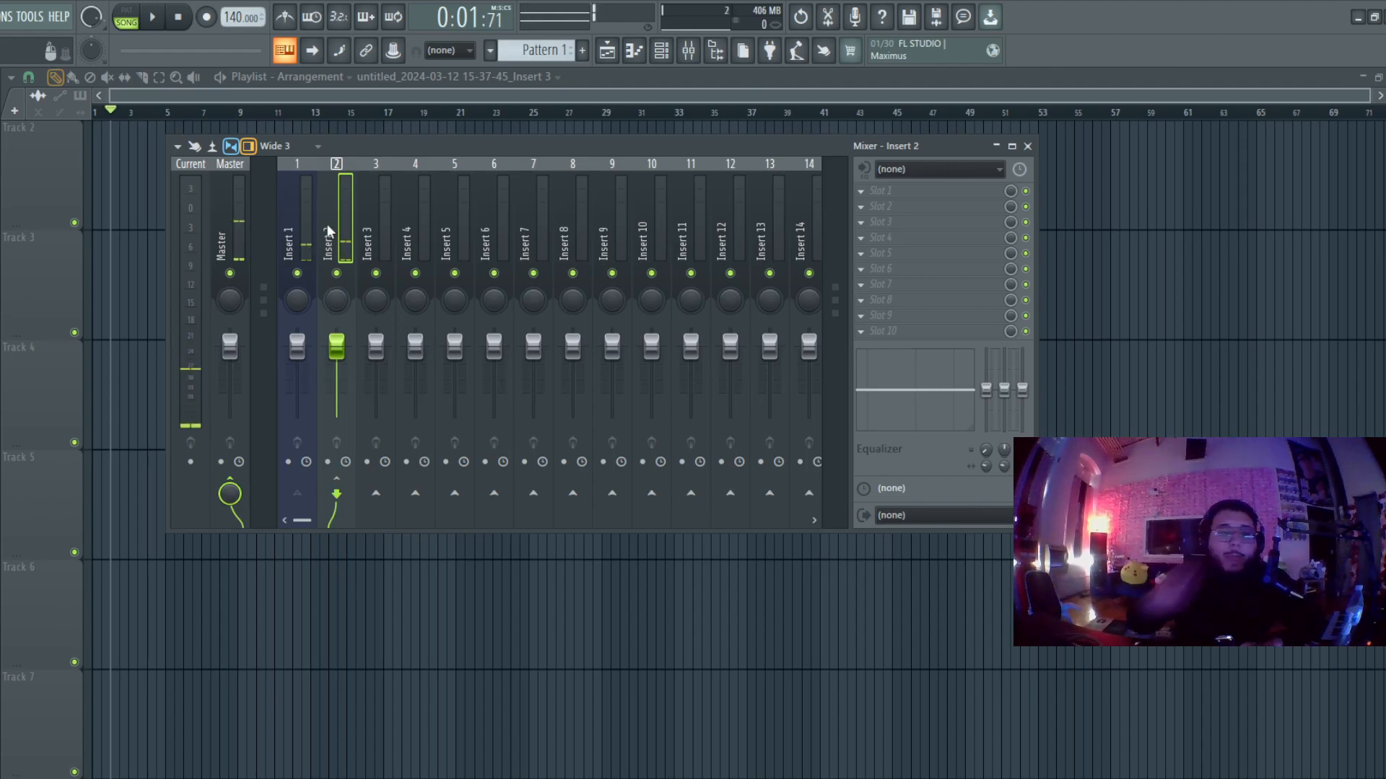
left_click(288, 209)
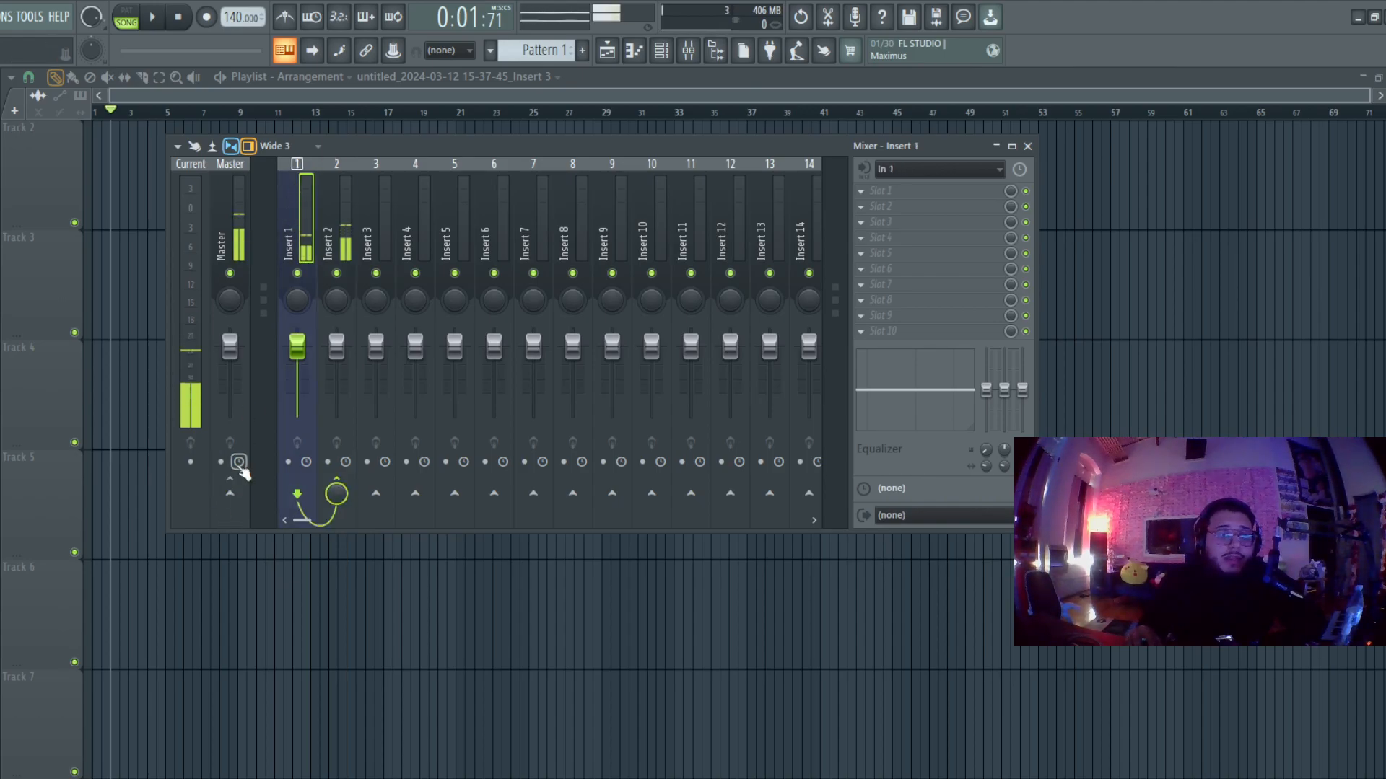
left_click(342, 216)
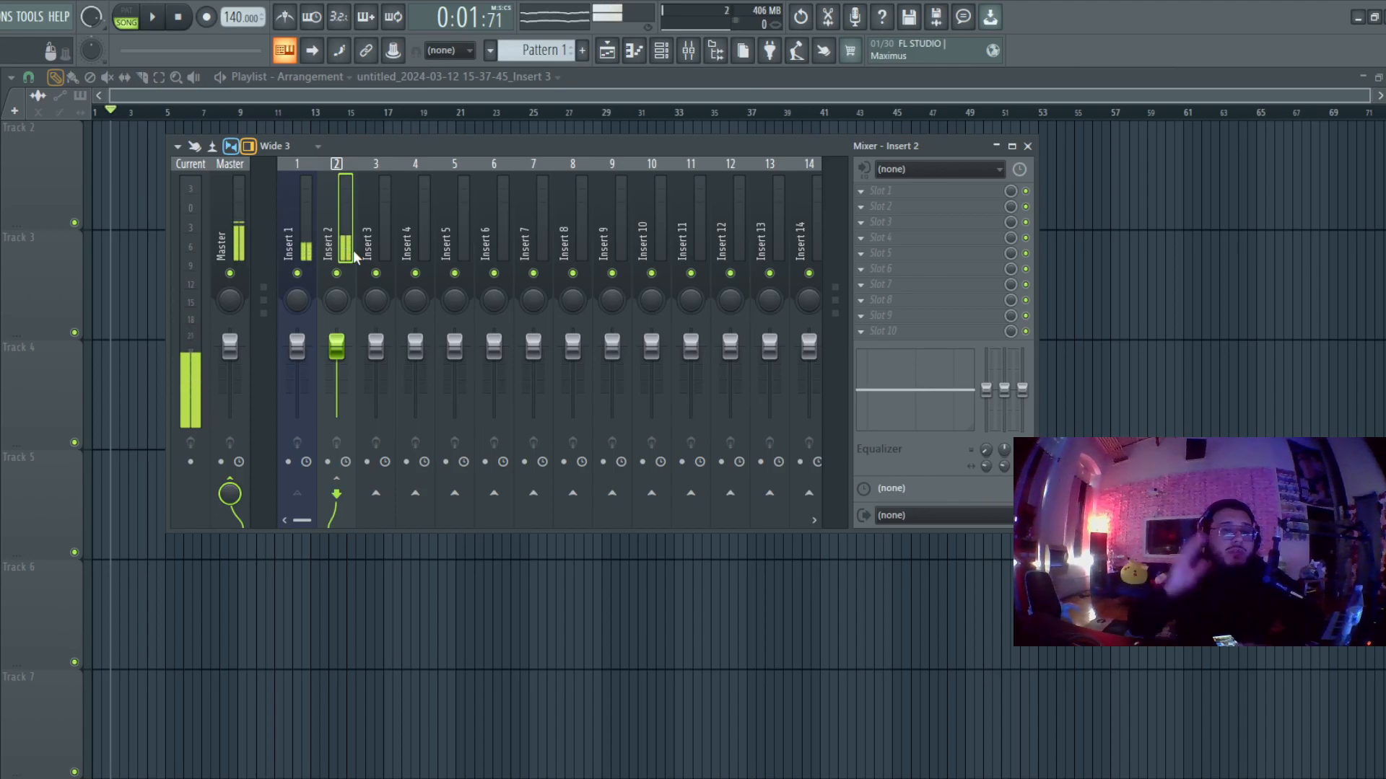
Step: Reset the song position to the start and route Insert 1 directly to the Master again, removing its send to Insert 2
left_click(180, 21)
left_click(306, 220)
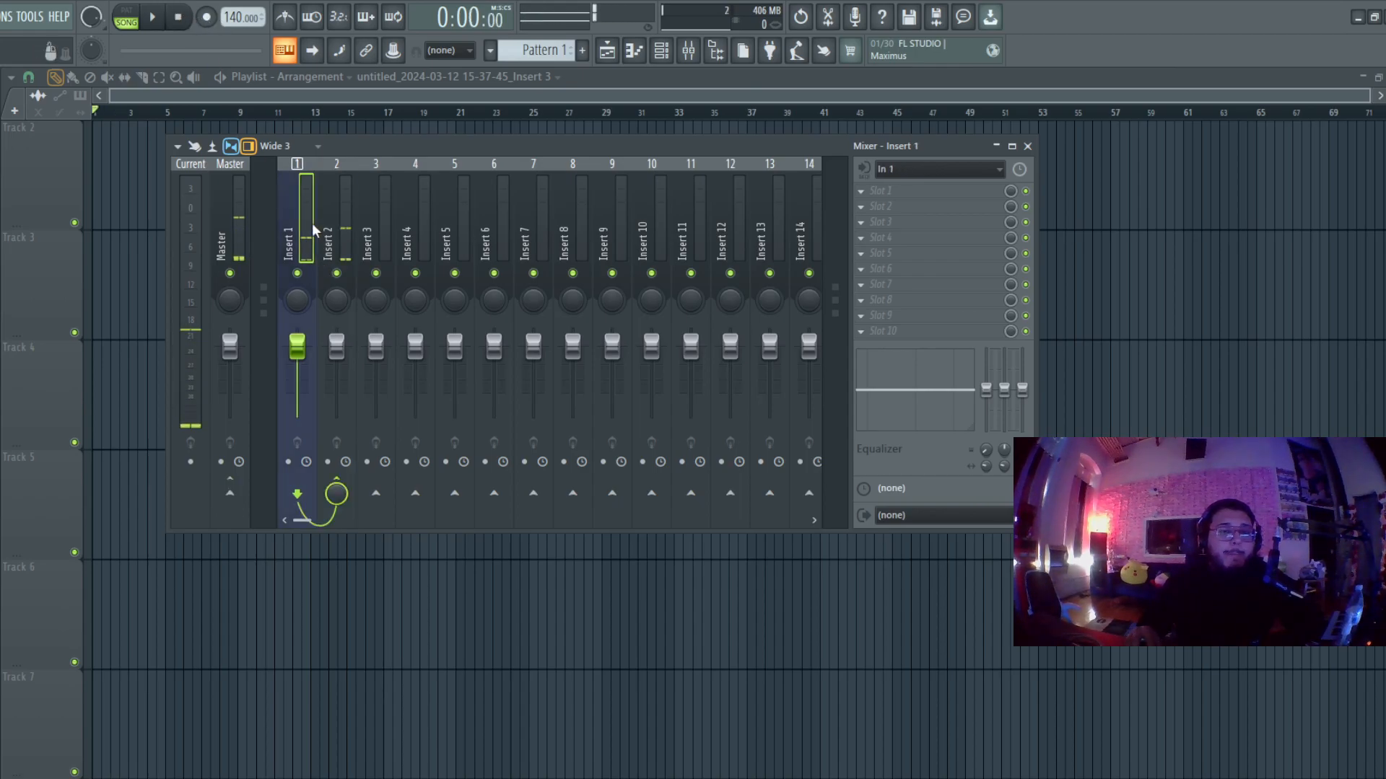
left_click(229, 495)
left_click(337, 493)
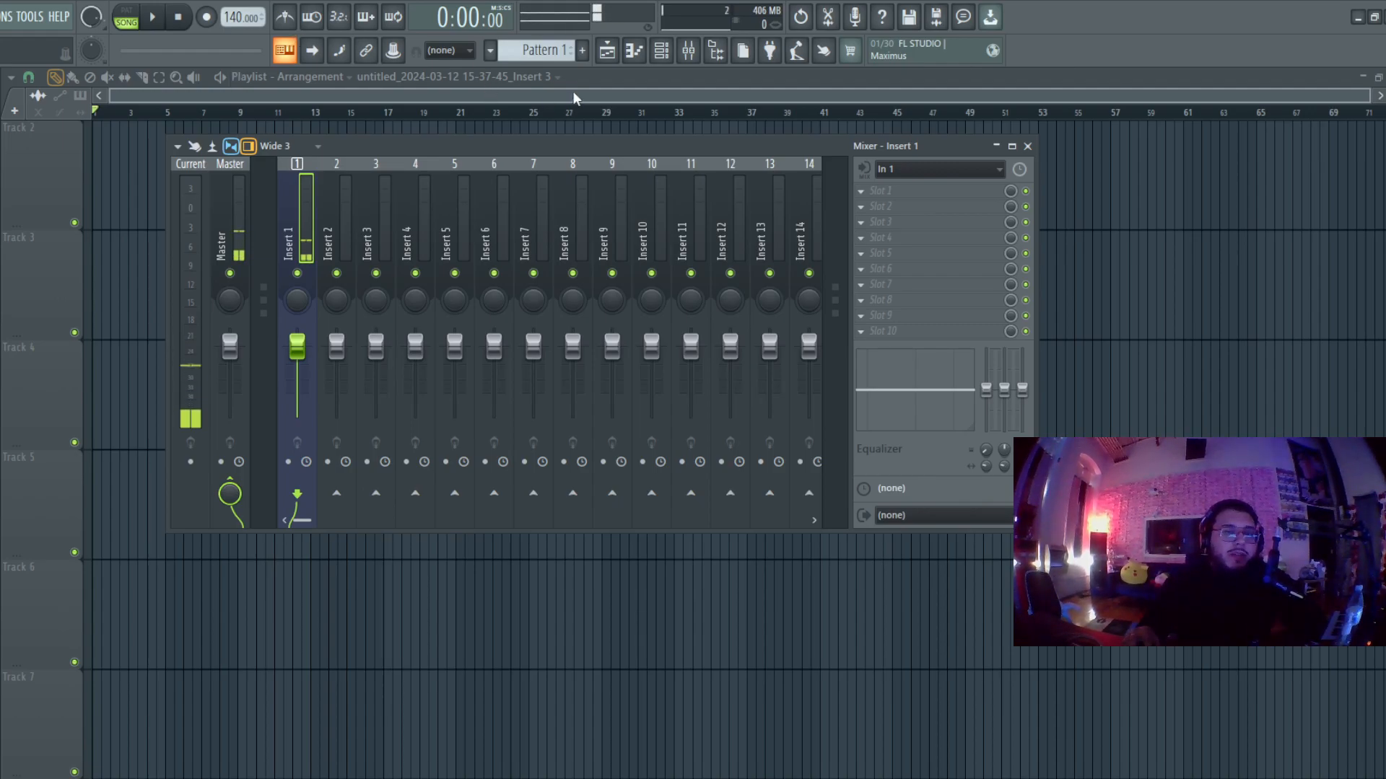
Step: Enable recording and run a short pass in the playlist with no mixer track armed
key("F9")
left_click(206, 16)
left_click(152, 16)
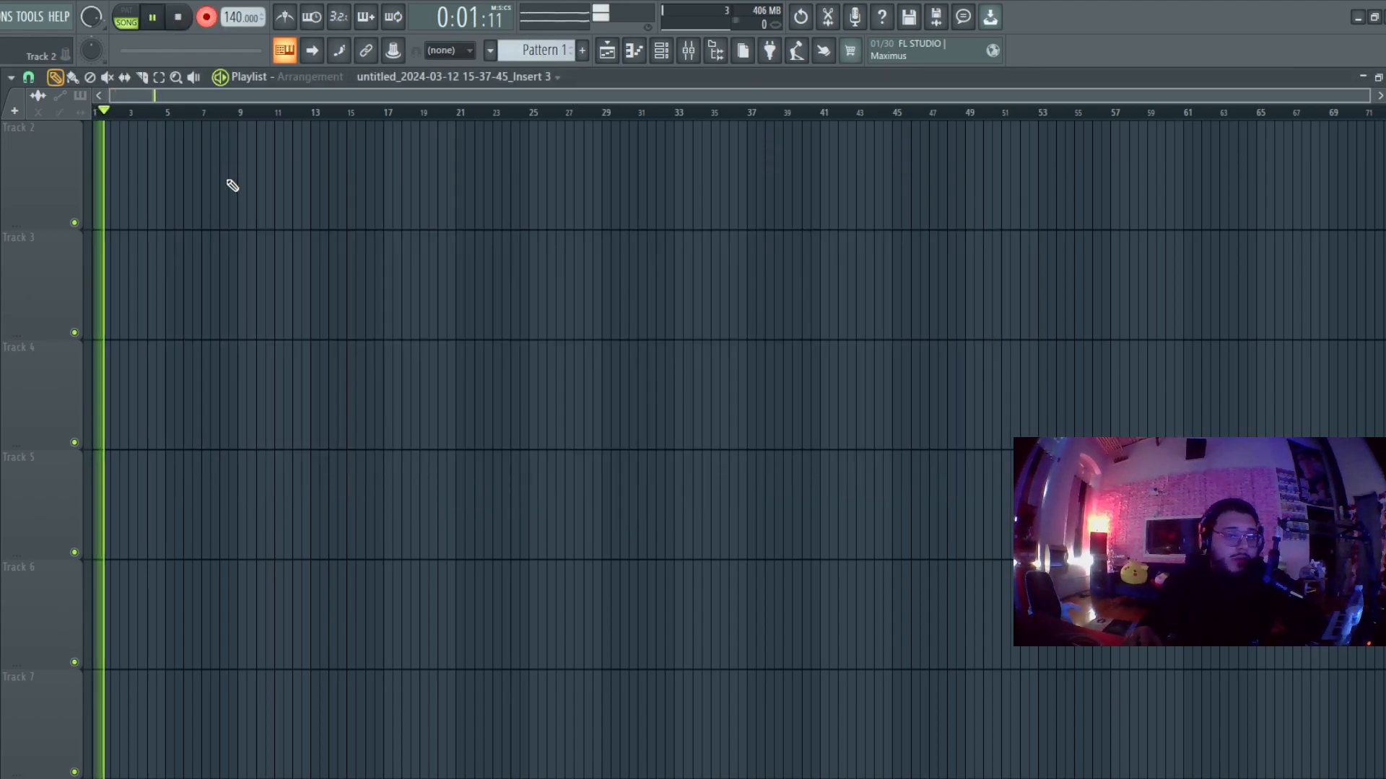
key("space")
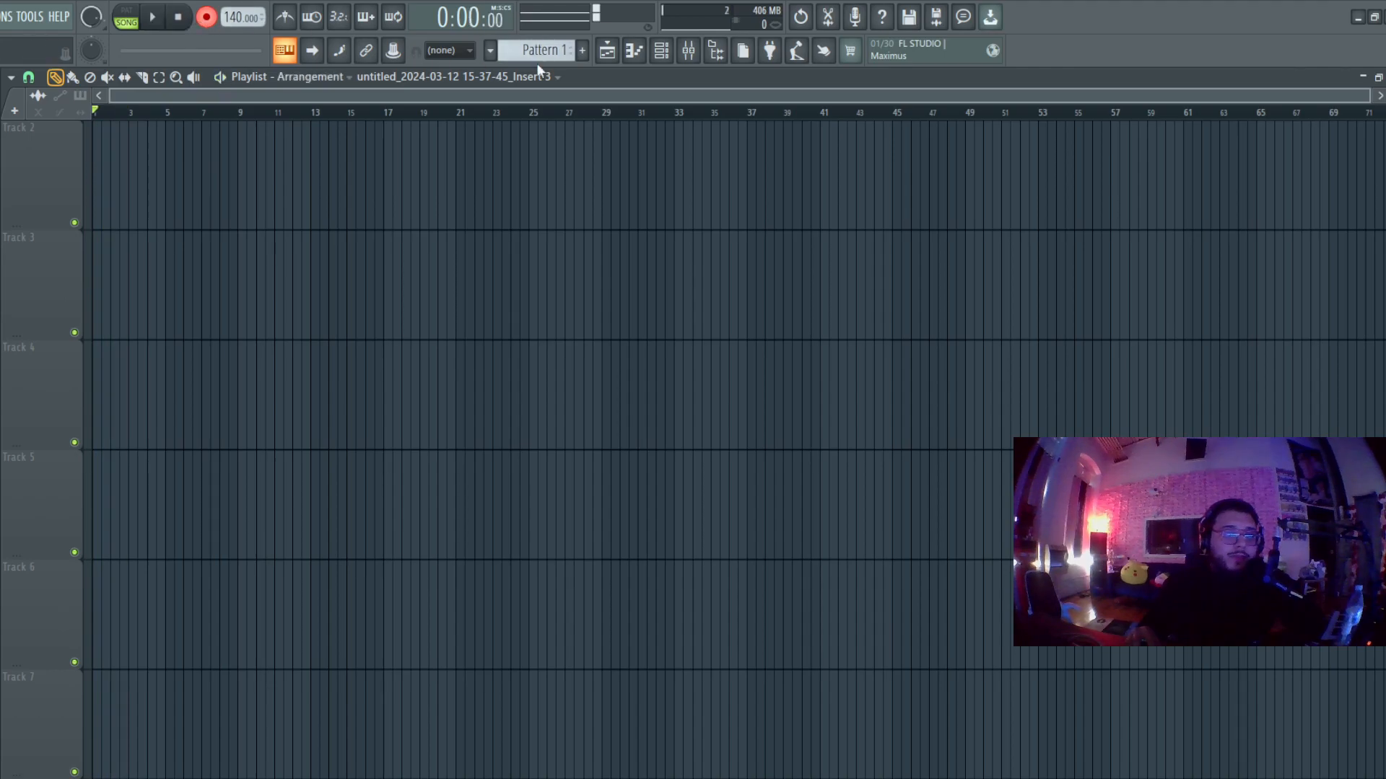
Step: Arm Insert 1 in the mixer and record a short voice take onto playlist Track 2
left_click(689, 50)
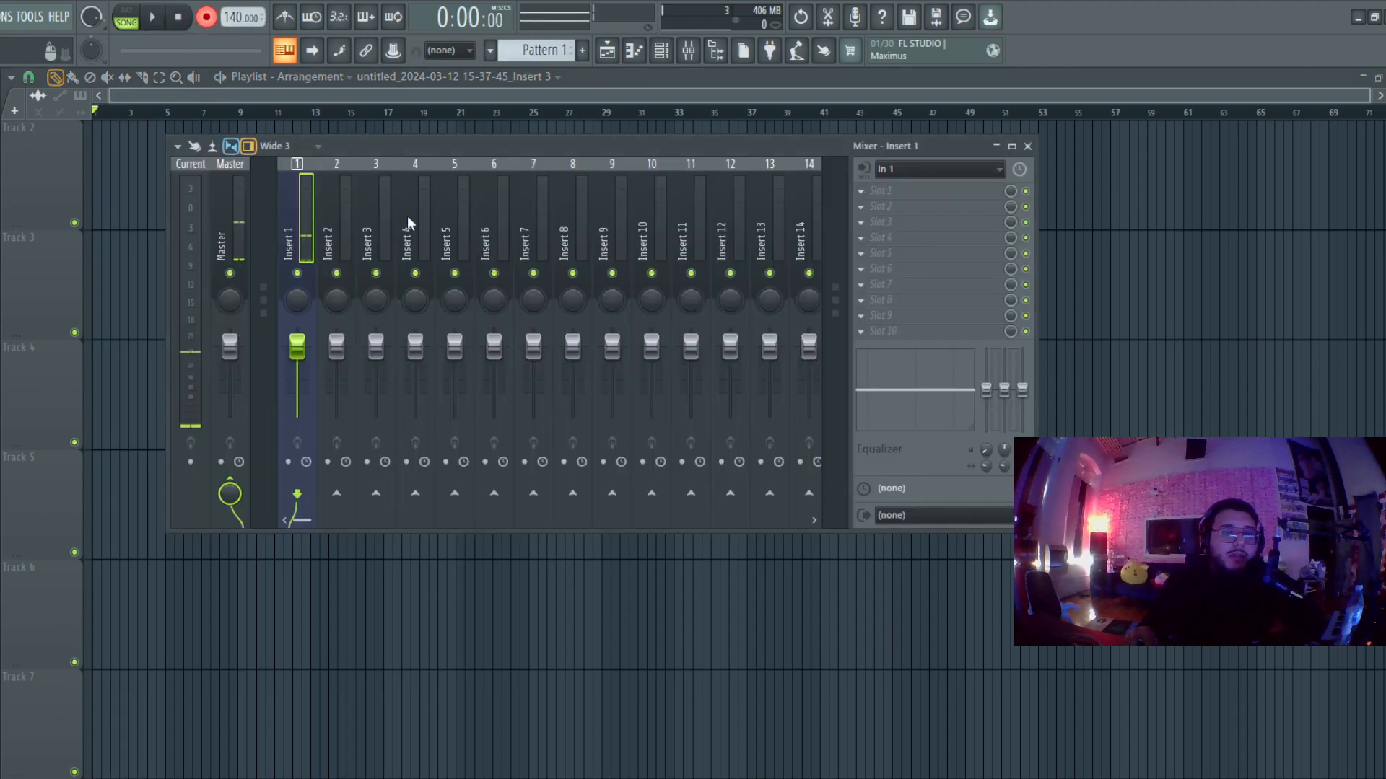
left_click(287, 462)
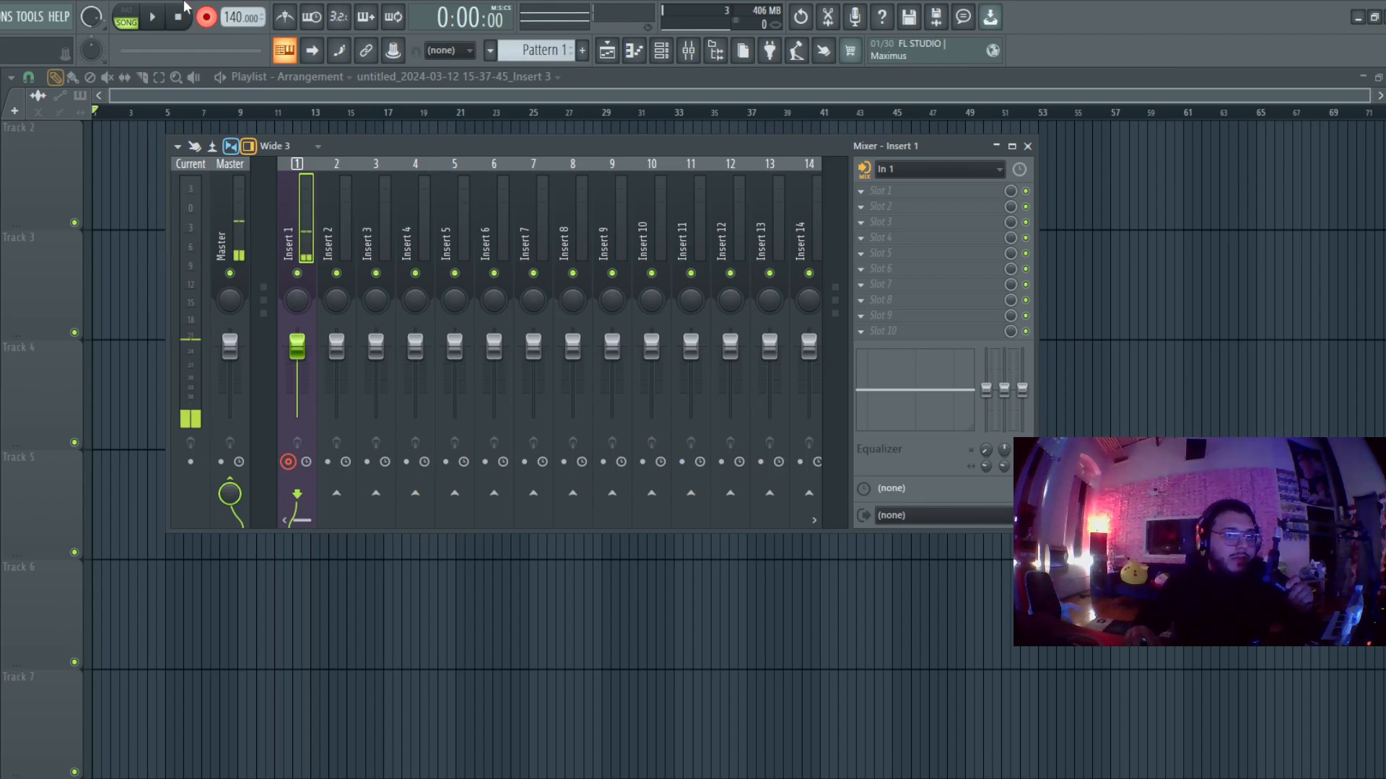
left_click(160, 20)
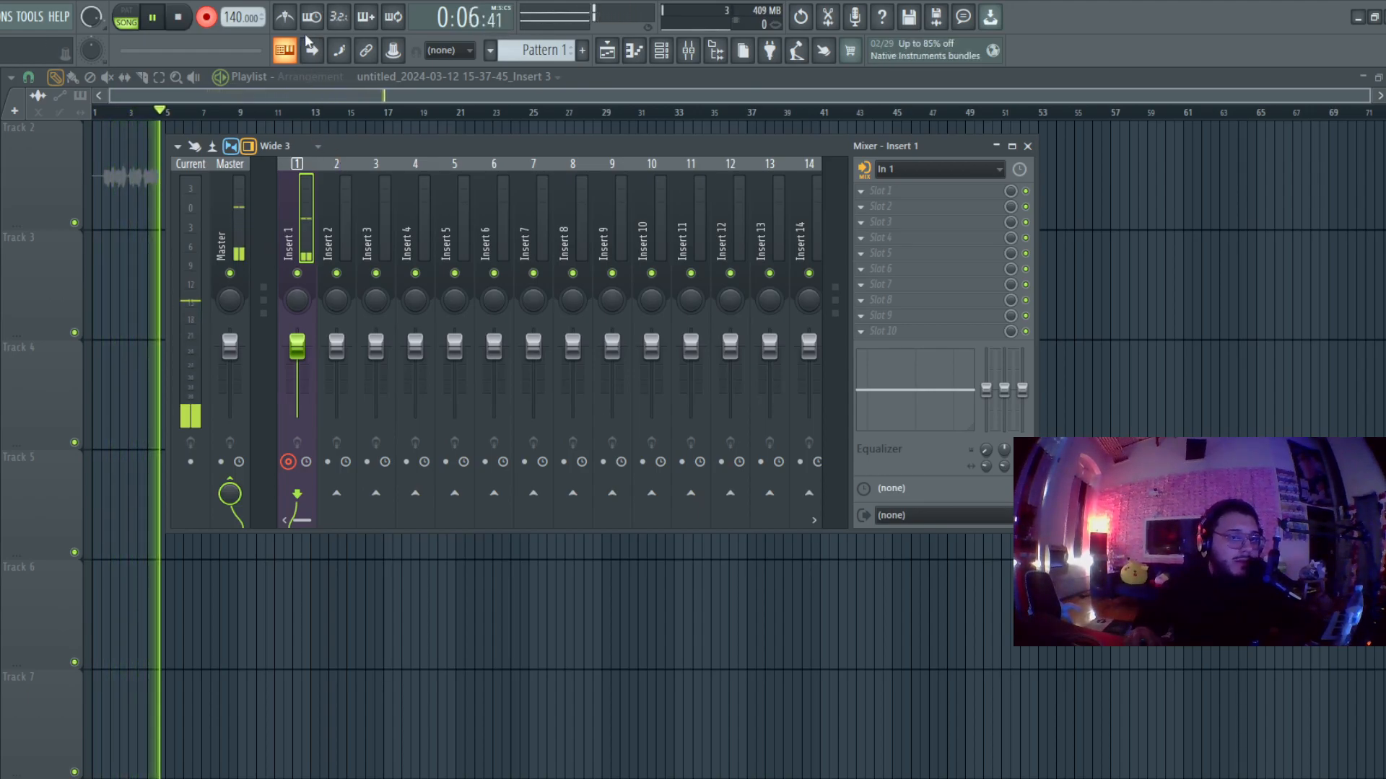
left_click(179, 18)
Step: Play back the take on Track 2, moving the mixer clear of the clip, and stop playback
left_click(152, 17)
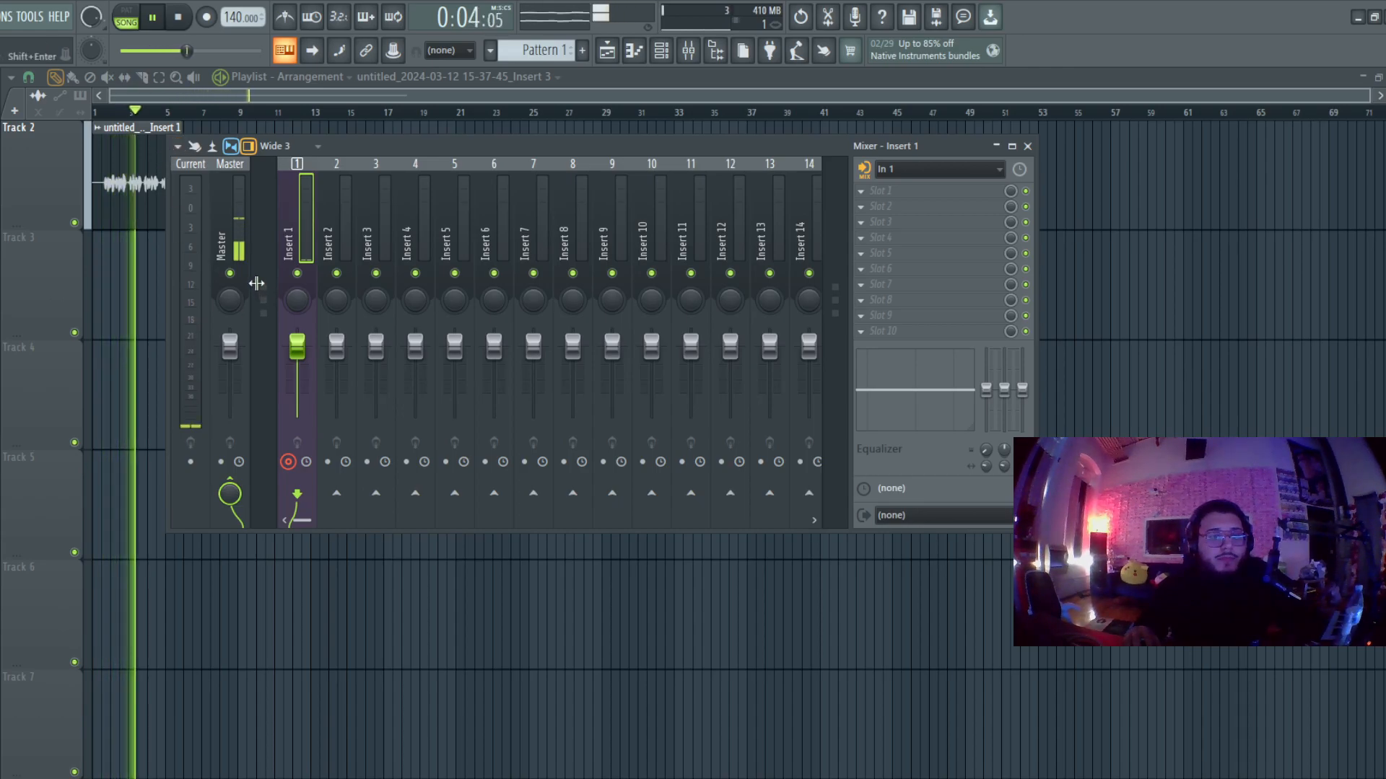
left_click_drag(379, 146, 455, 244)
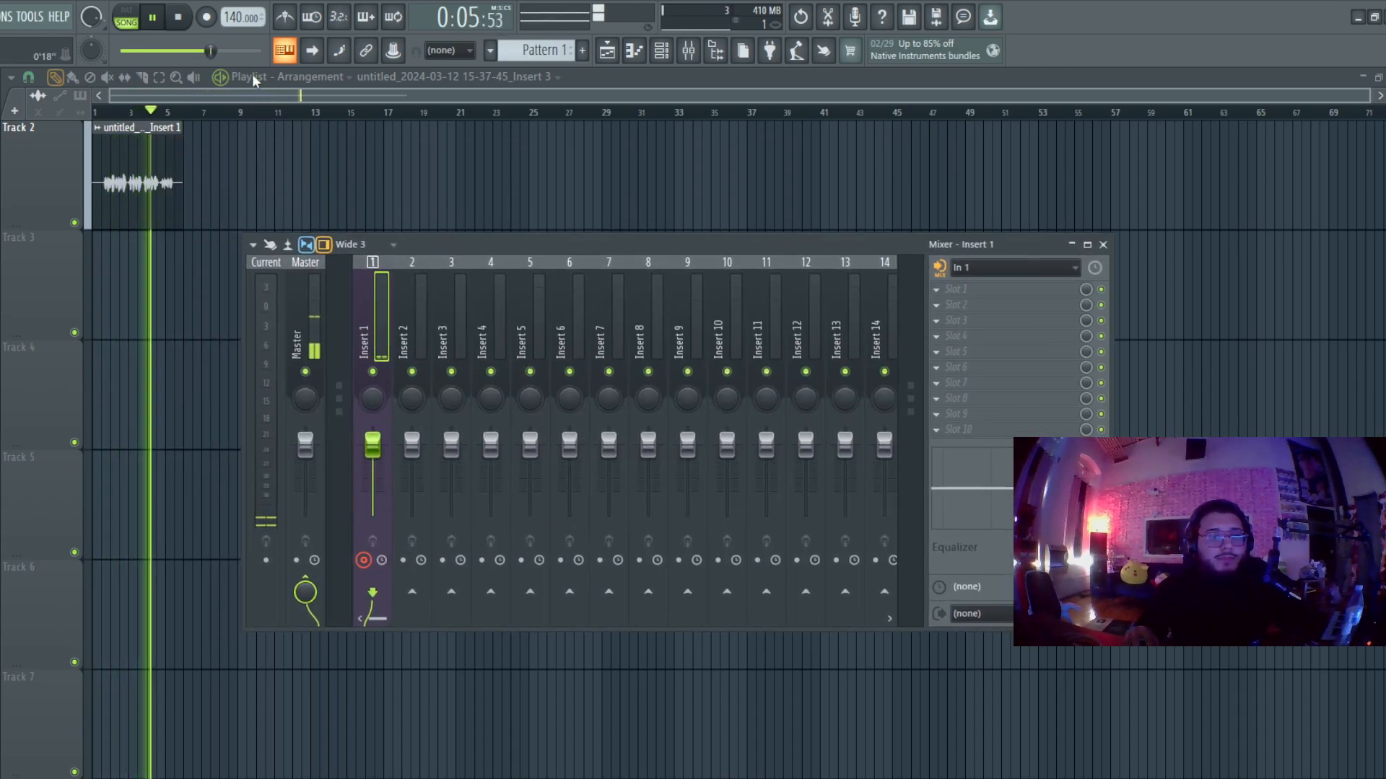
left_click(180, 20)
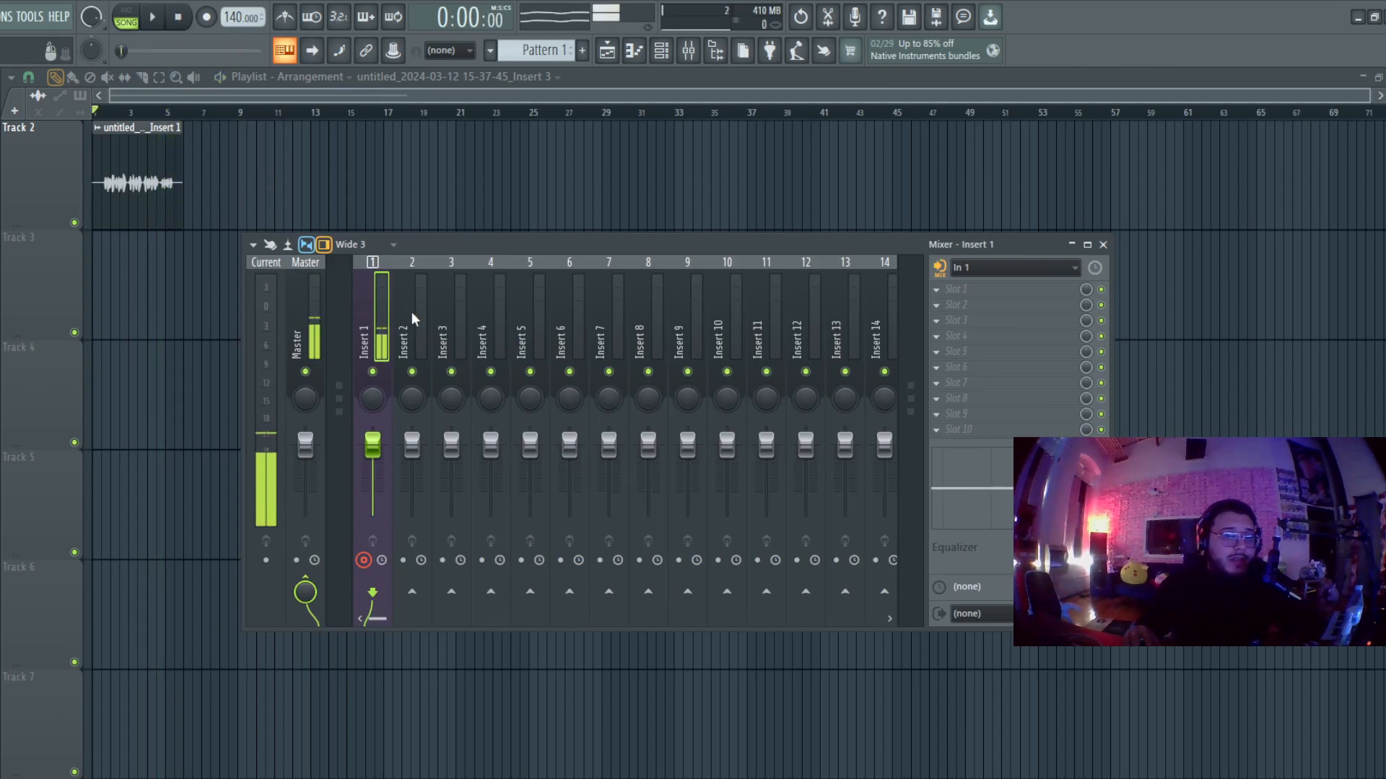
Step: Check the recorded clip's channel settings and mute the clip on Track 2, ending in the mixer
double_click(157, 204)
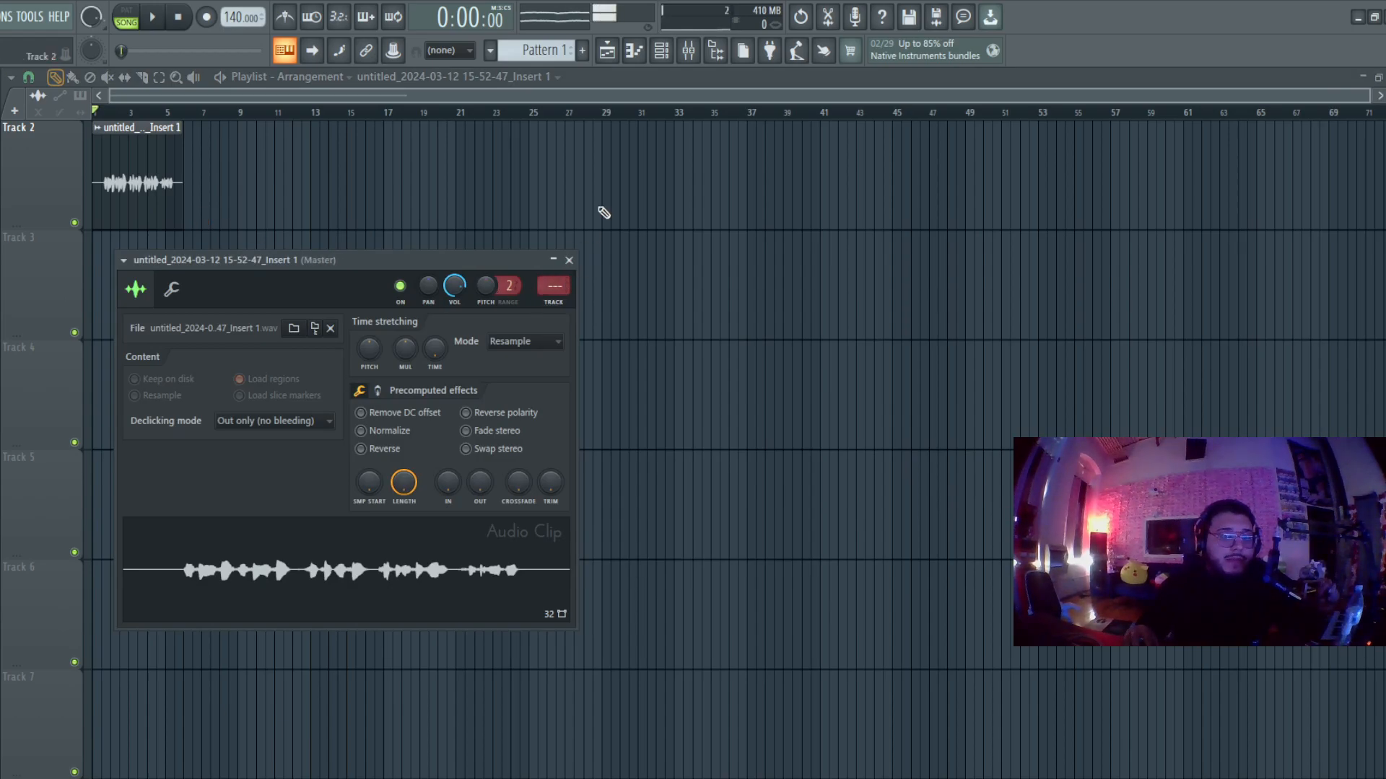
left_click(687, 50)
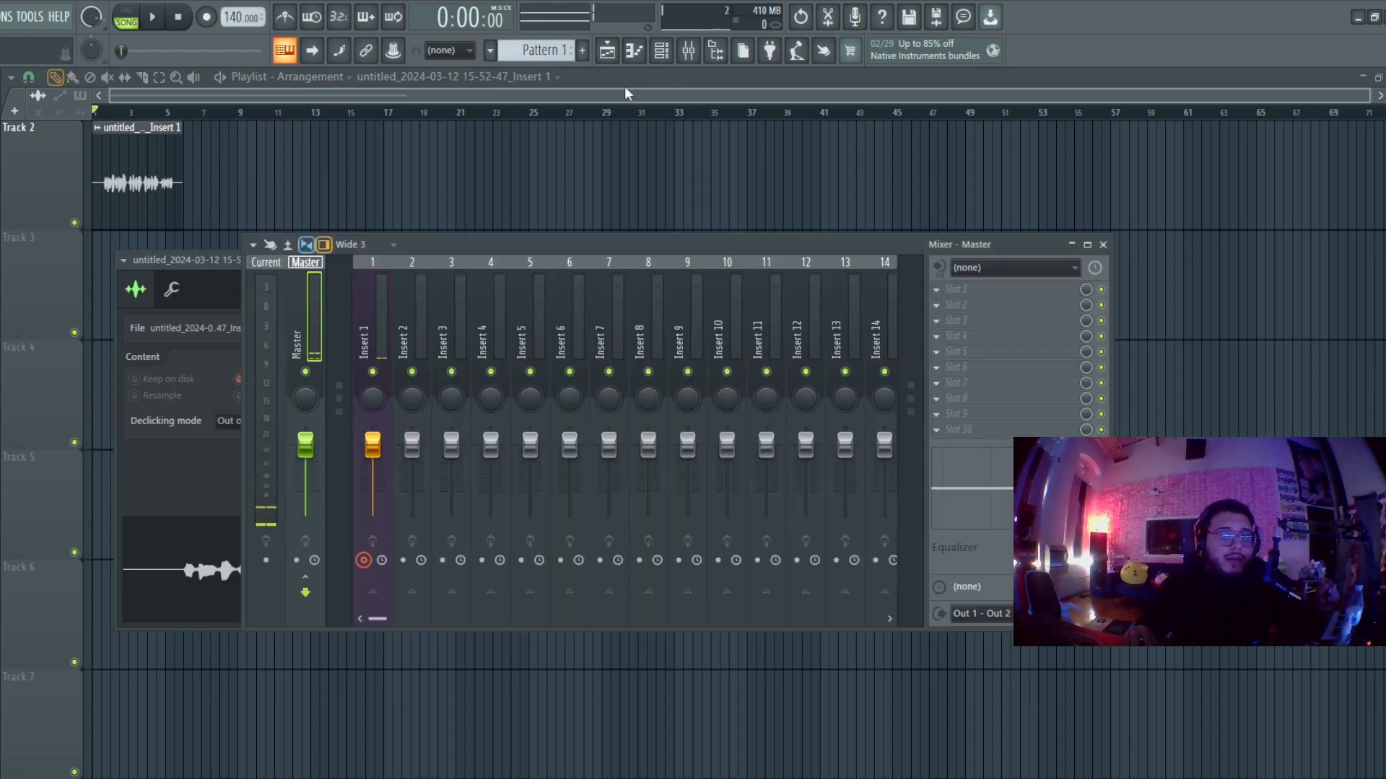
left_click(108, 77)
left_click(123, 164)
left_click(694, 58)
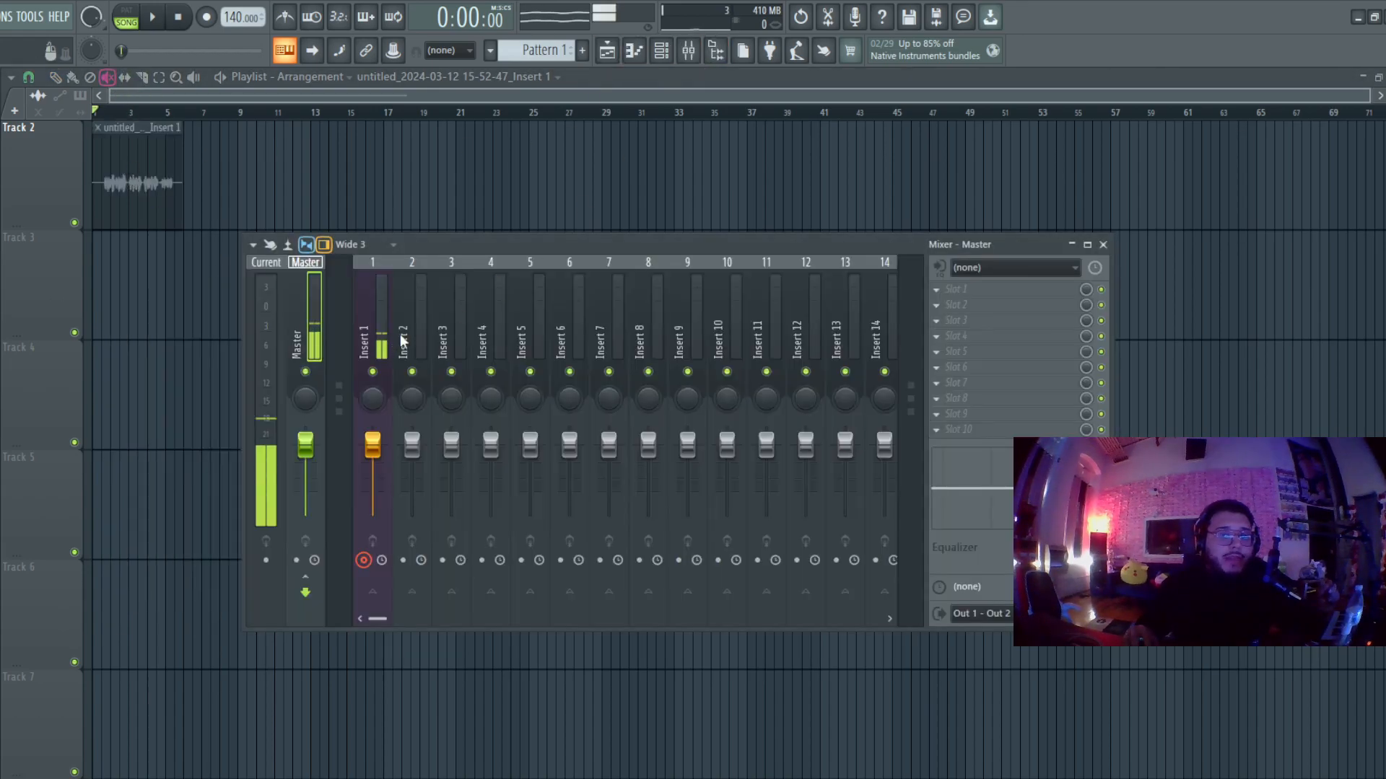
Step: Route Insert 1 into Insert 2 and remove its direct send to the Master
left_click(379, 345)
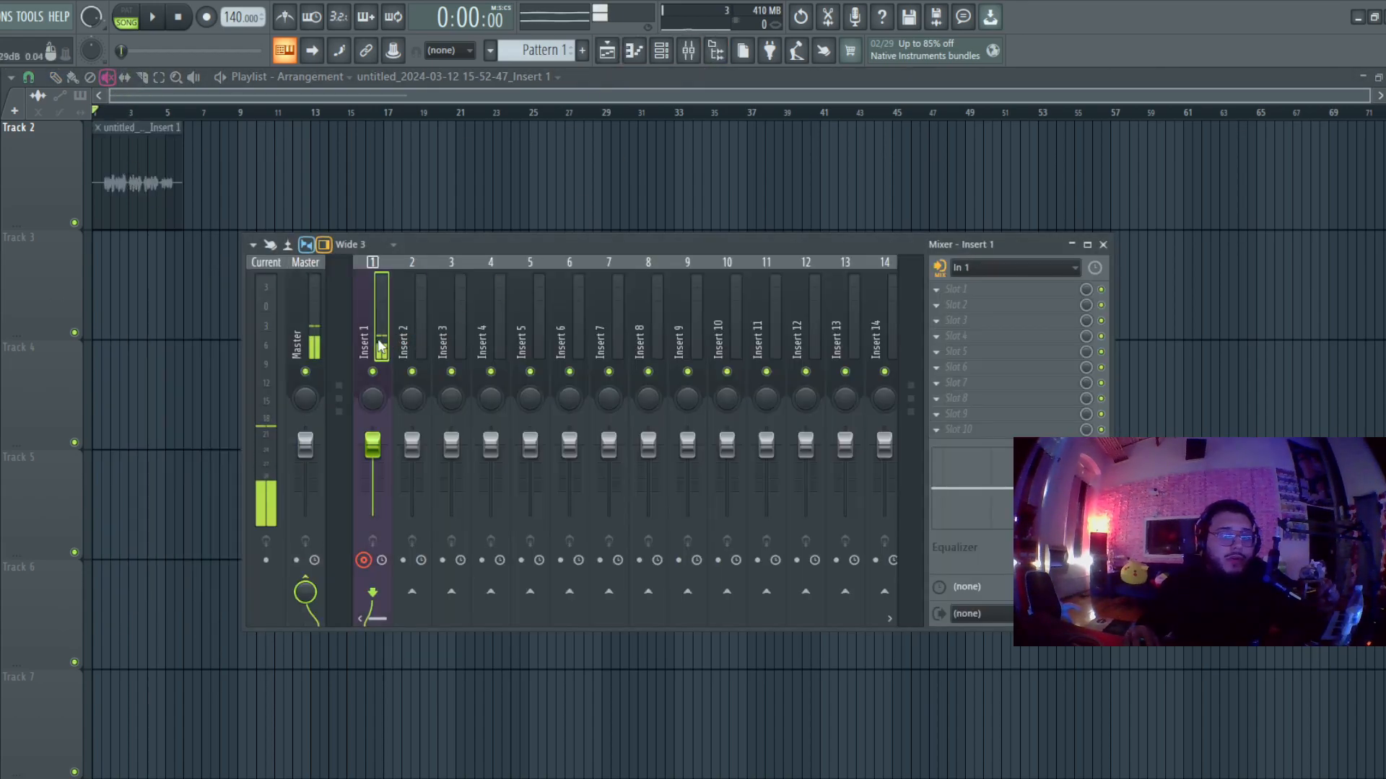
left_click(412, 593)
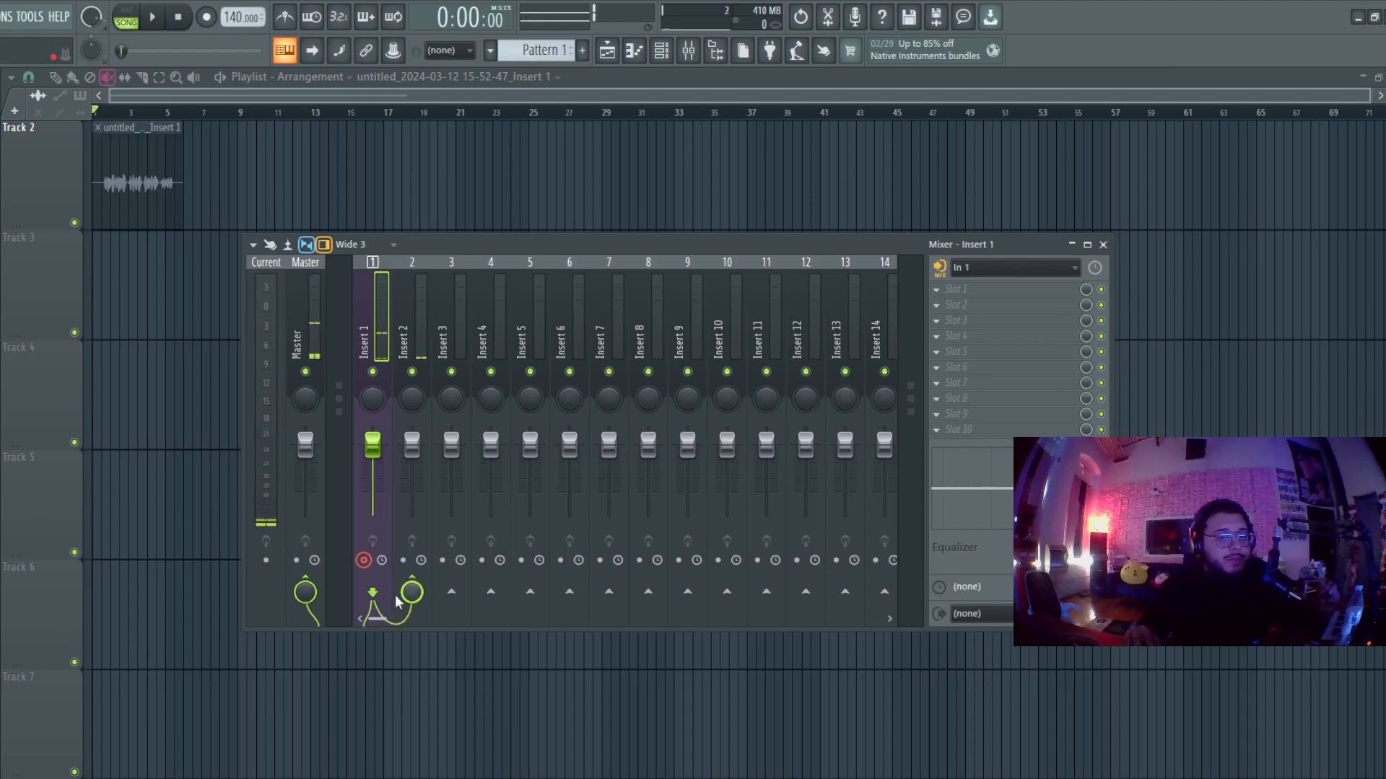
left_click(305, 592)
Step: Load Fruity soft clipper in Insert 2's first effect slot and adjust its controls
left_click(398, 379)
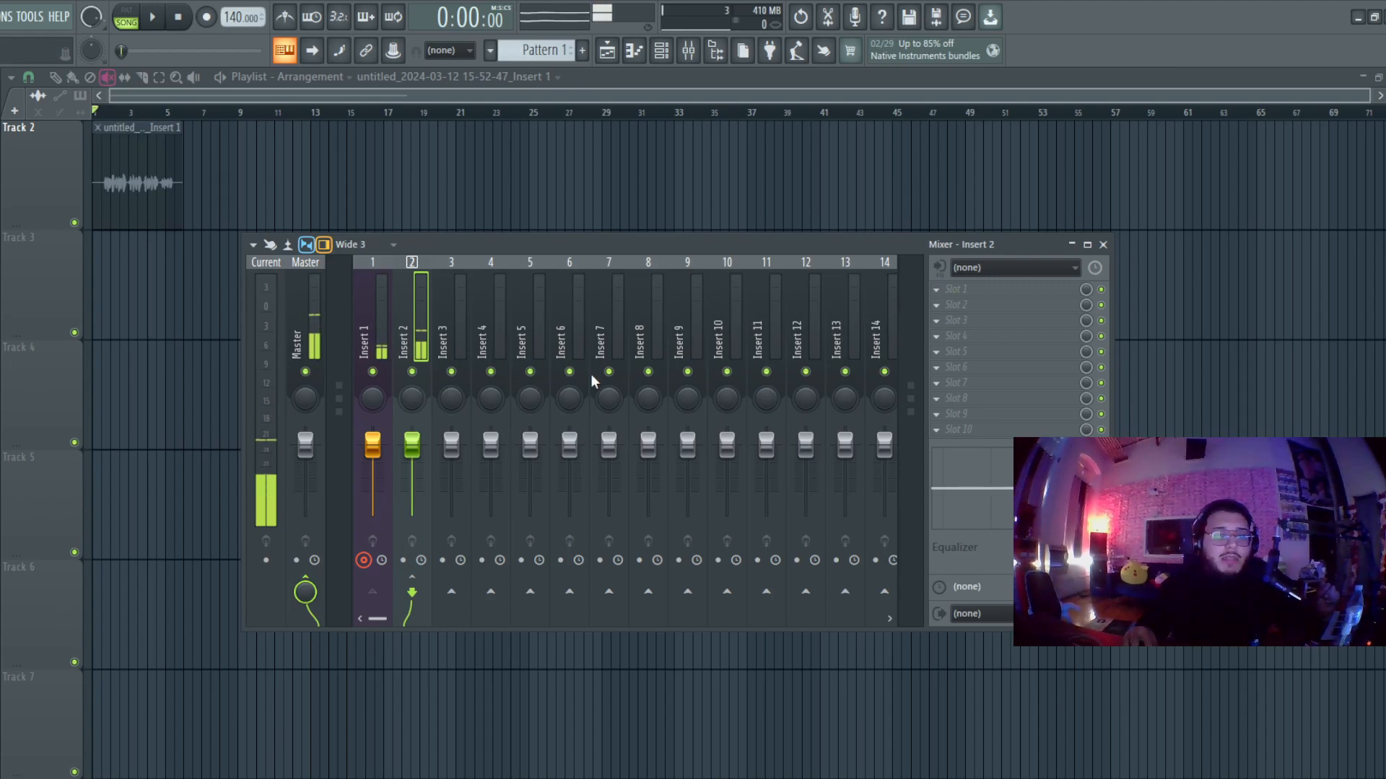
left_click(465, 408)
left_click_drag(121, 294, 166, 266)
Step: Add Fruity parametric EQ 2 to Insert 2's second effect slot and reshape its bands freehand
left_click(936, 307)
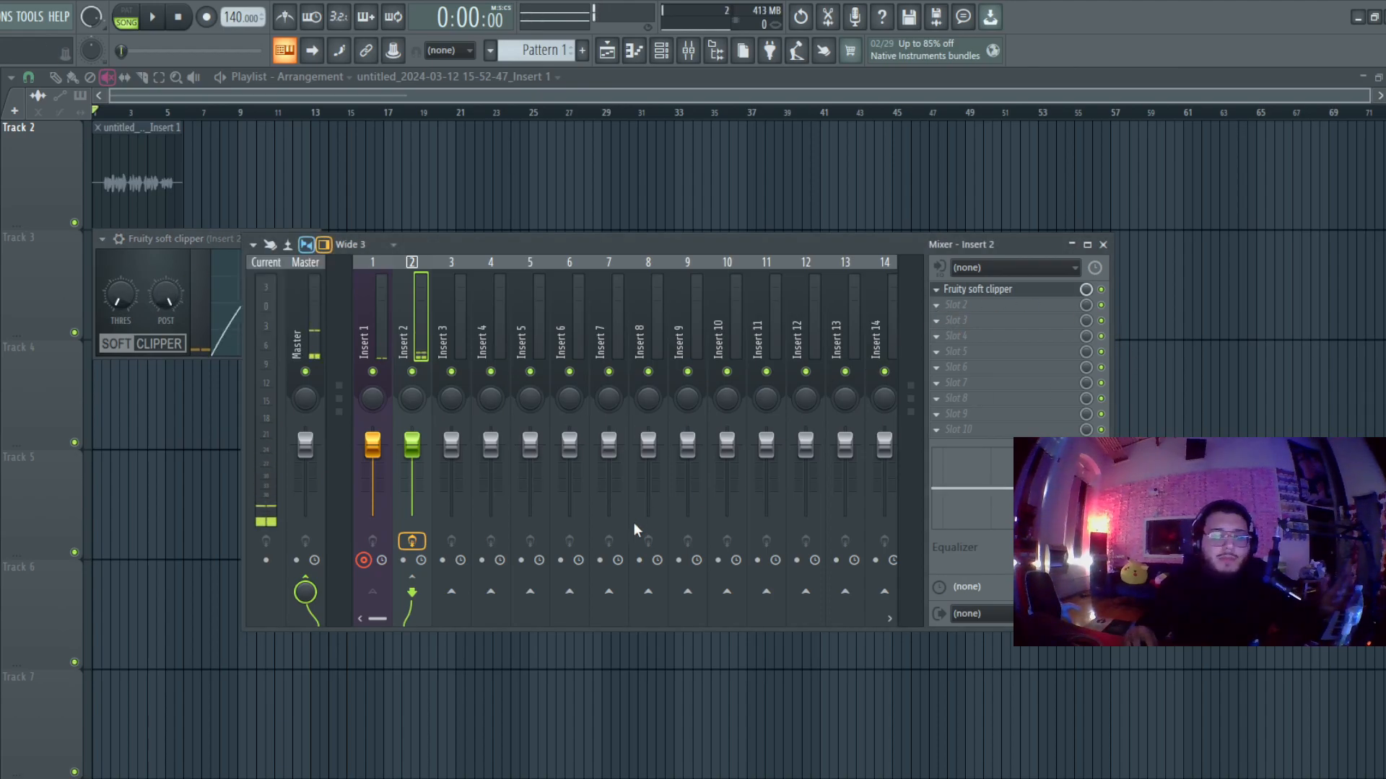
left_click(586, 535)
left_click_drag(191, 398, 225, 498)
left_click_drag(374, 398, 387, 369)
left_click_drag(237, 399, 259, 452)
left_click_drag(464, 399, 381, 499)
left_click_drag(388, 369, 376, 339)
left_click_drag(416, 383, 377, 345)
left_click(694, 260)
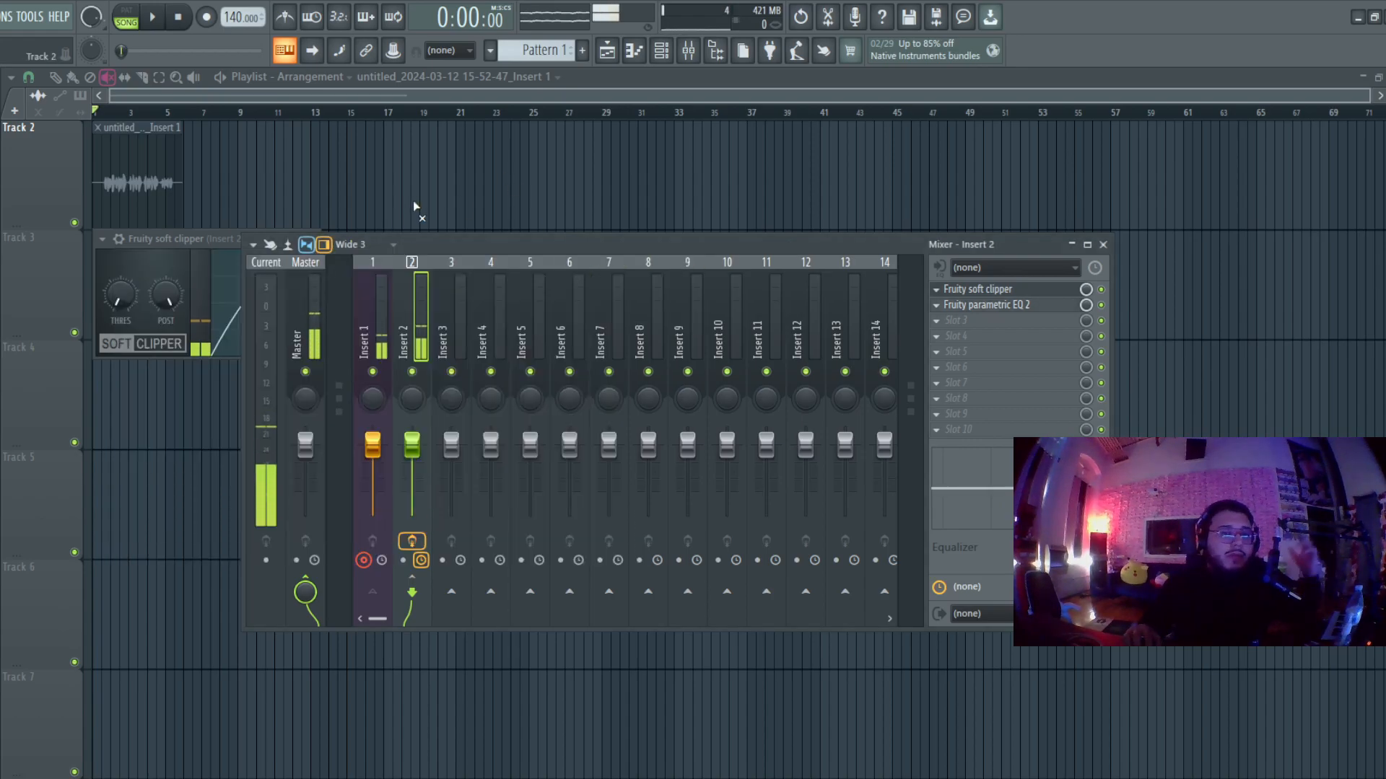
Step: Record a second take from the armed Insert 1 onto playlist Track 3, with recording mode off at the end
key("F12")
left_click(206, 17)
key("space")
left_click(54, 76)
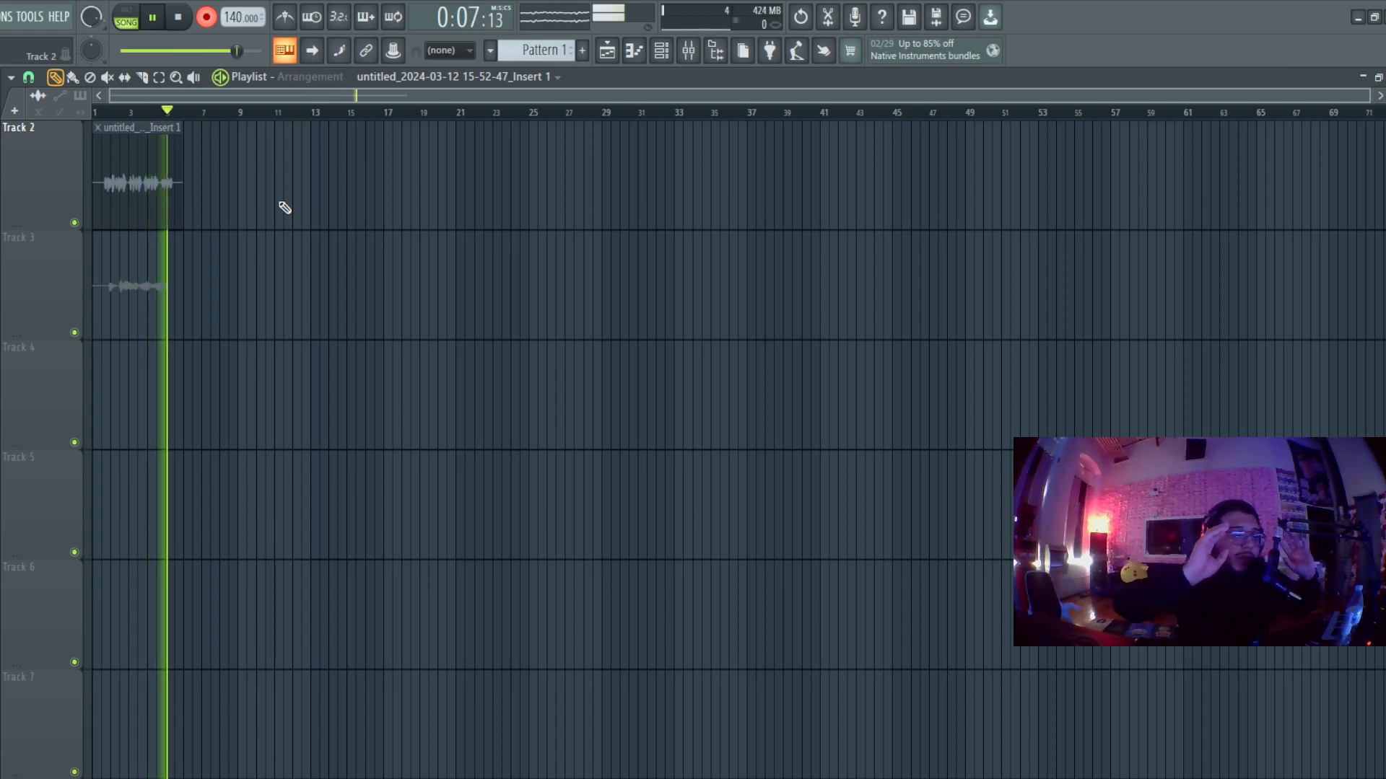
left_click(182, 16)
left_click(207, 20)
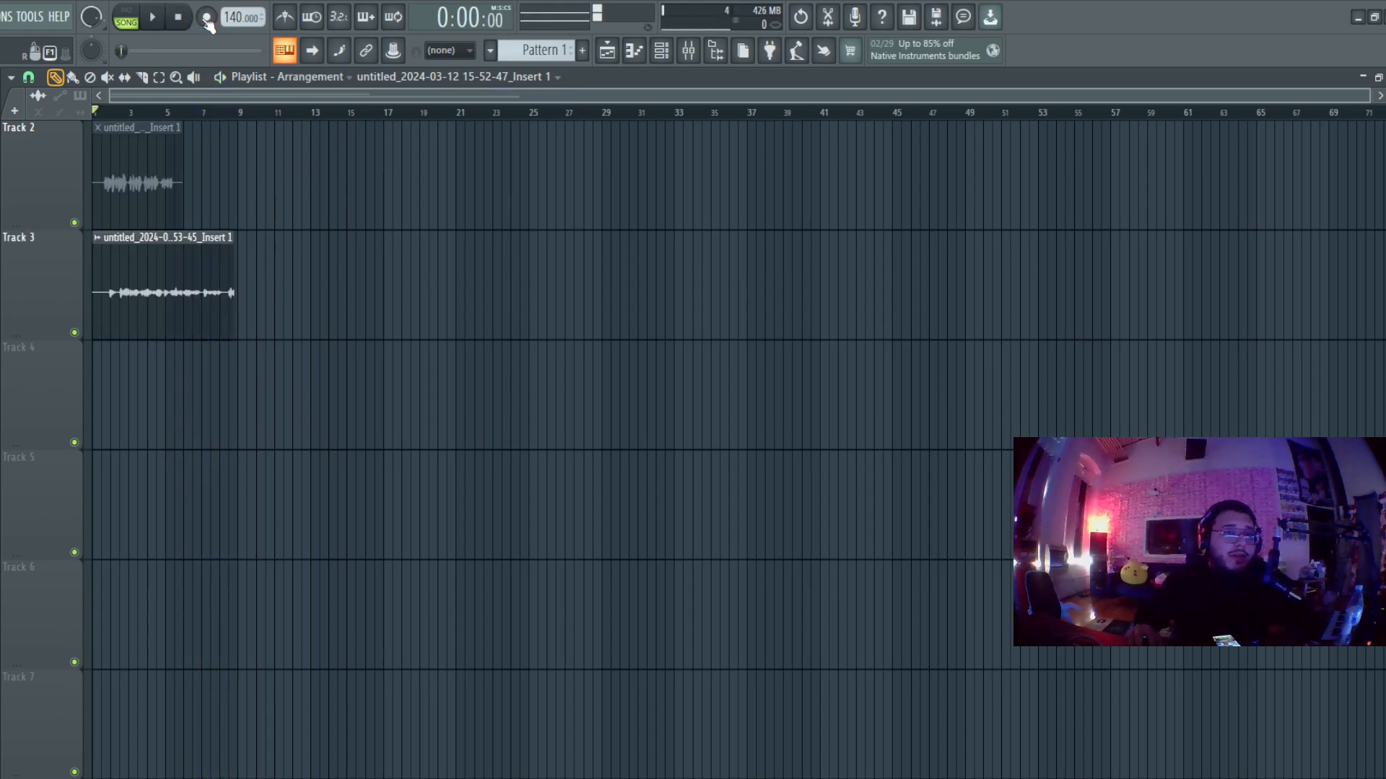
Step: Bypass the effects on Insert 2 and mute Insert 1 in the mixer
left_click(688, 50)
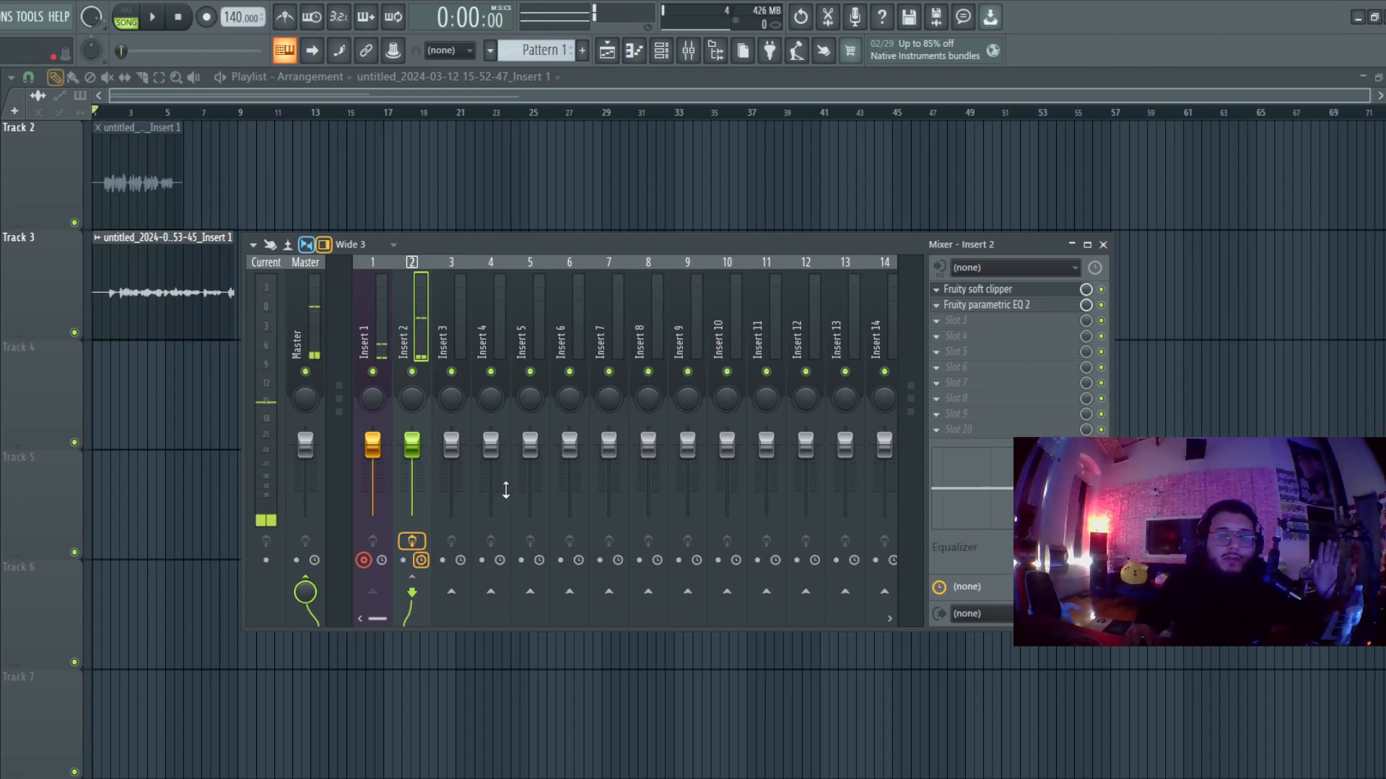
left_click(412, 542)
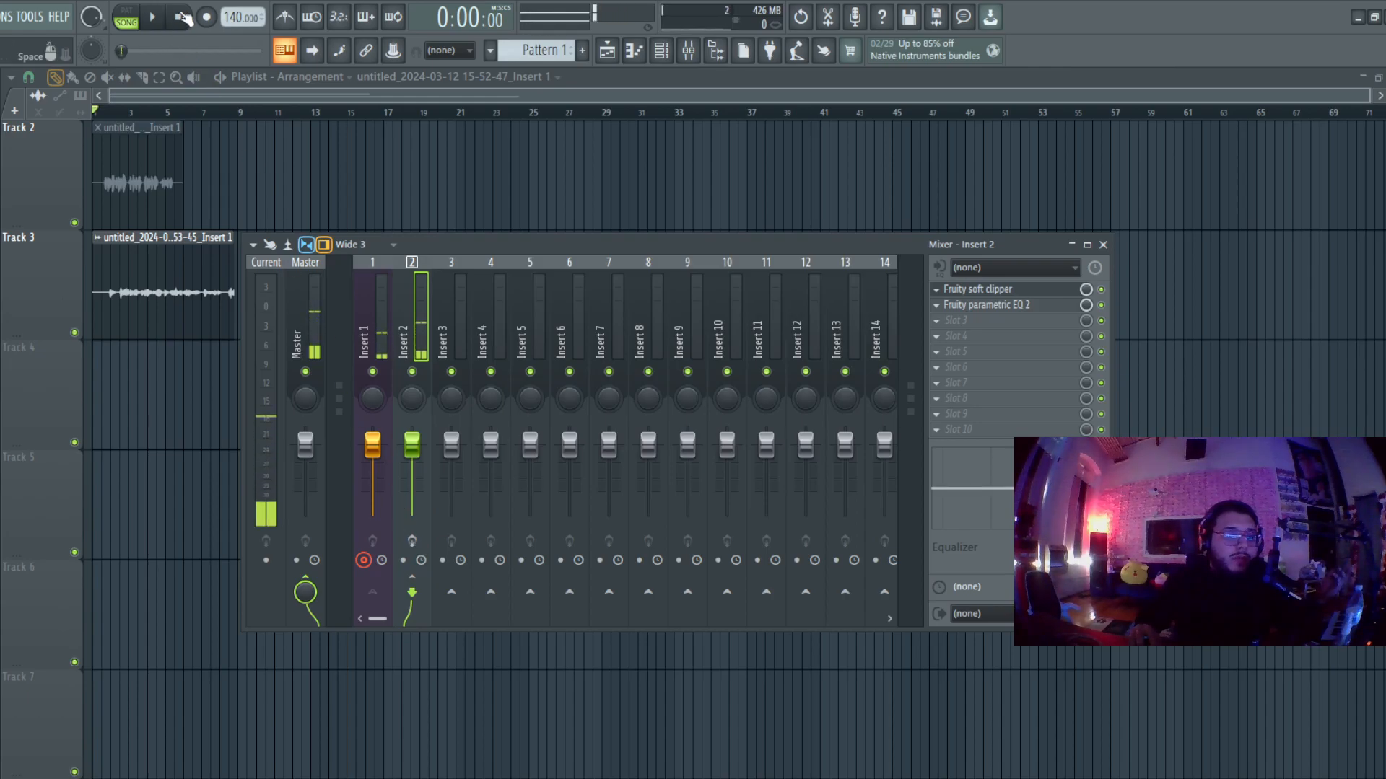
left_click(375, 346)
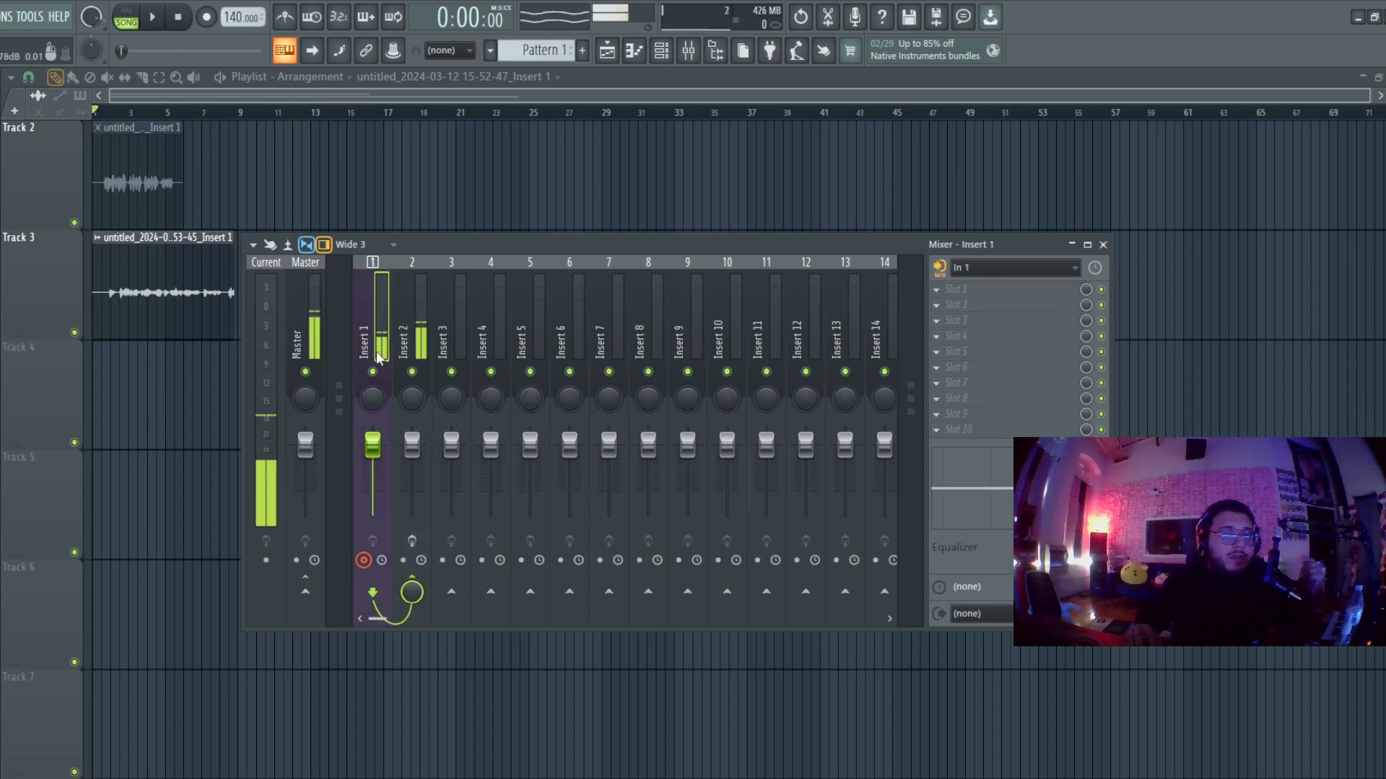
left_click(372, 372)
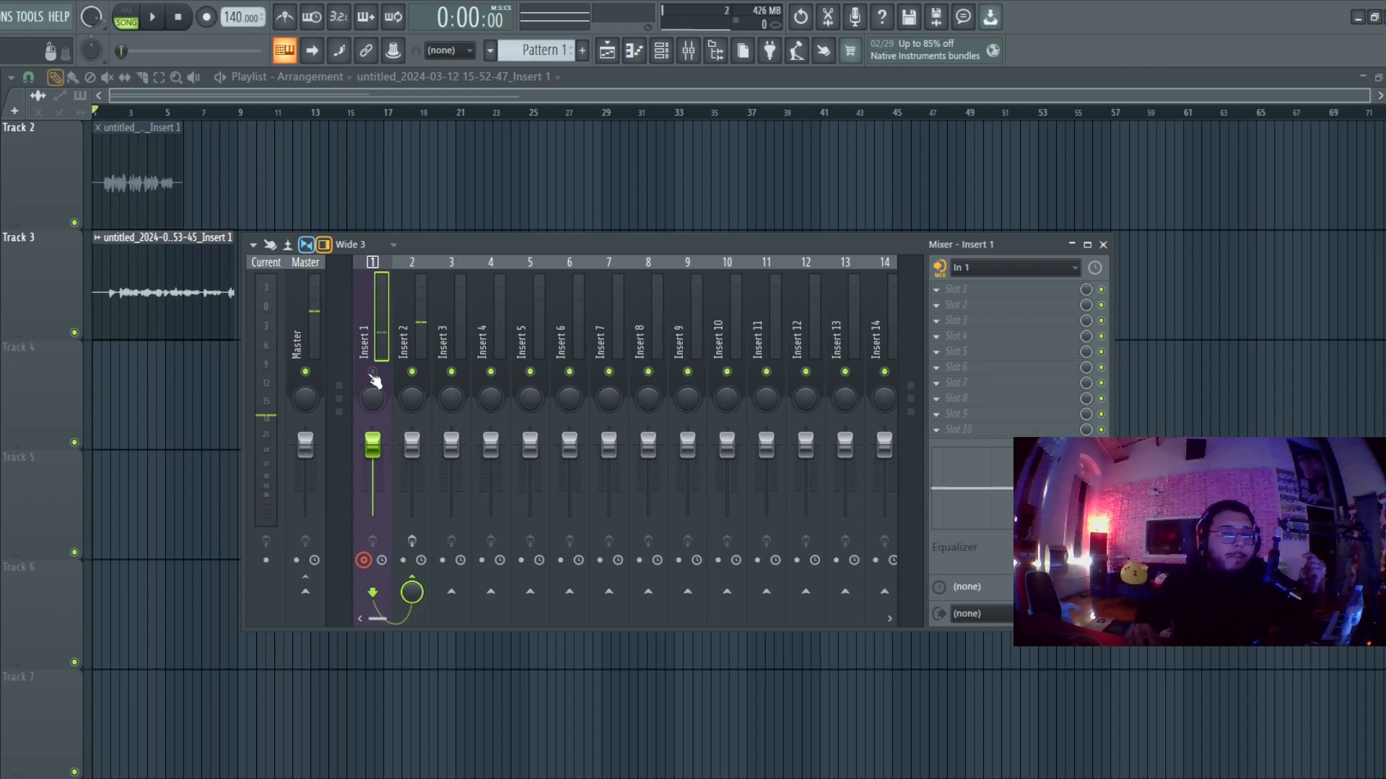
Step: Play back the Track 3 take and compare it with Insert 2's effects switched back on
left_click(160, 20)
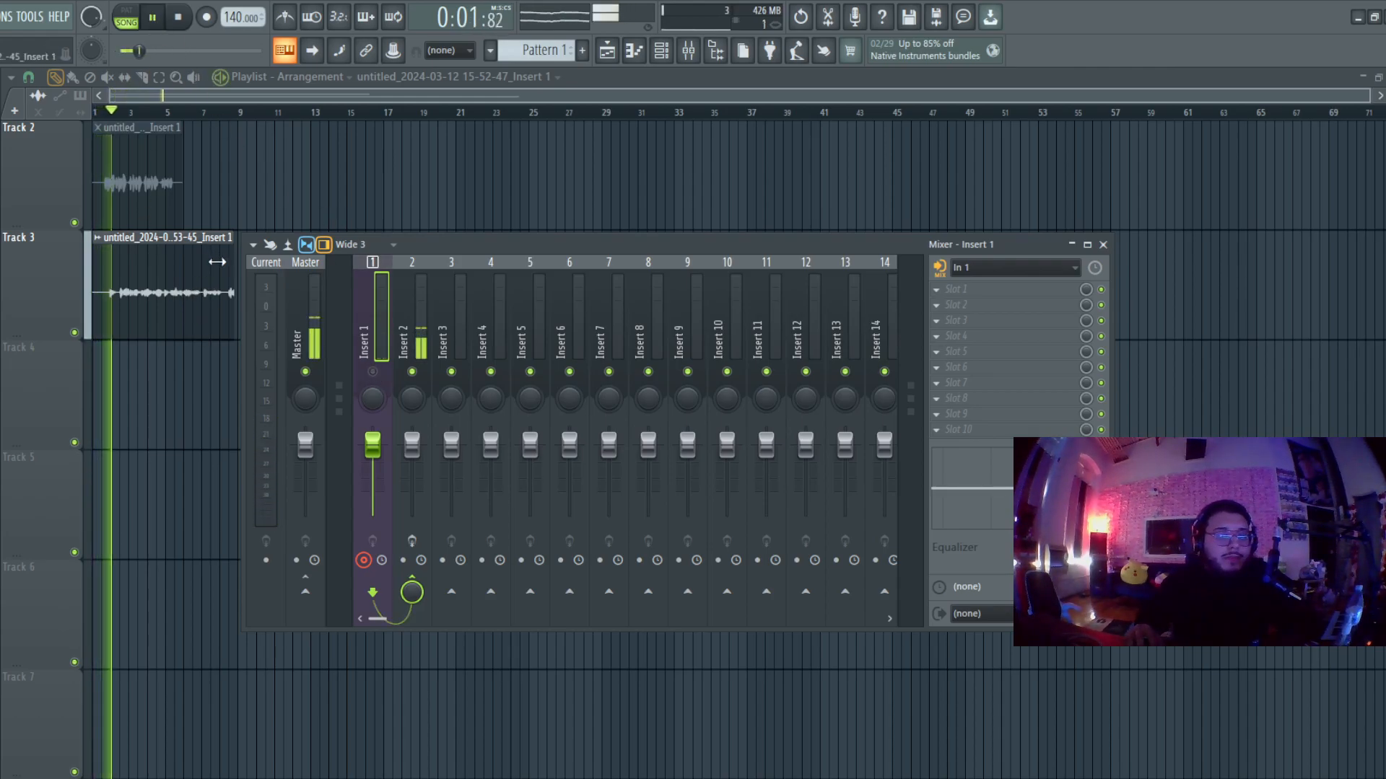
left_click(407, 348)
left_click(413, 542)
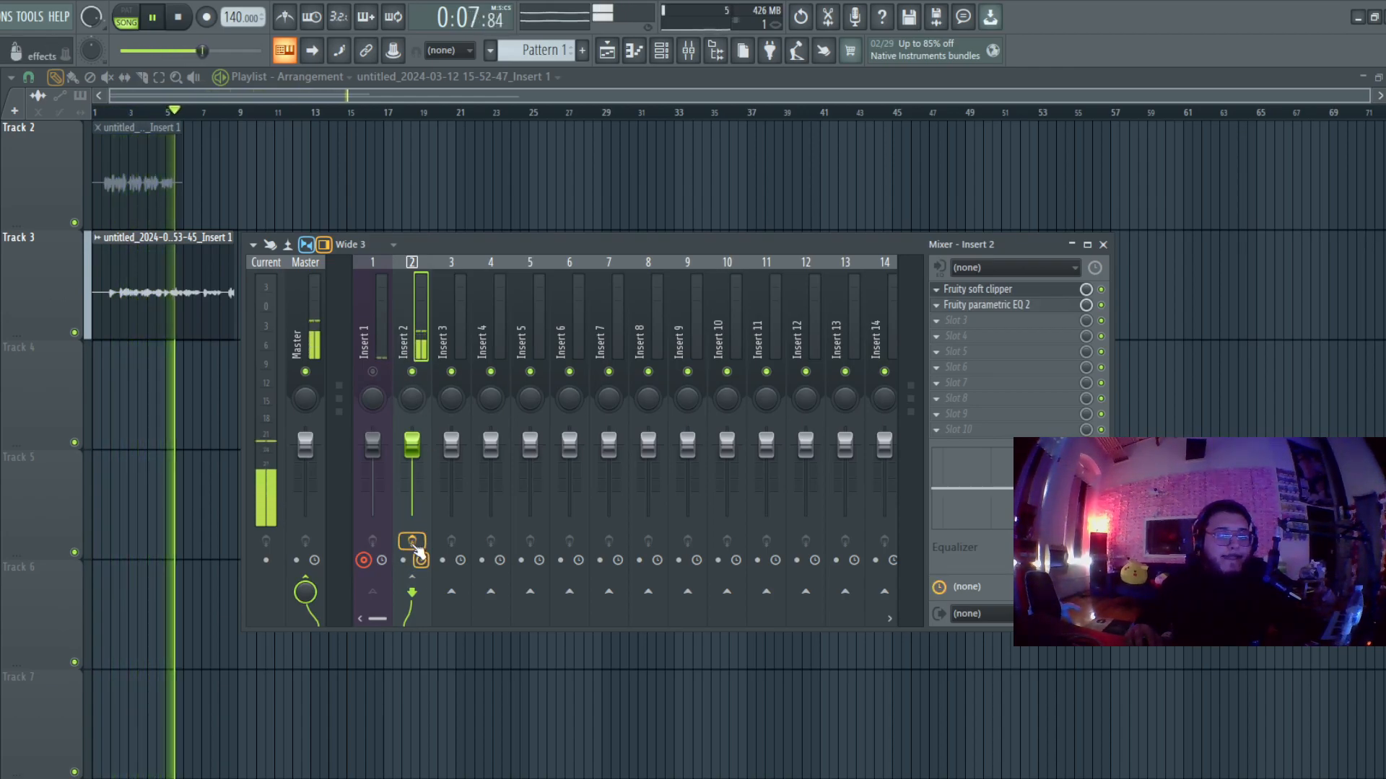
left_click(177, 17)
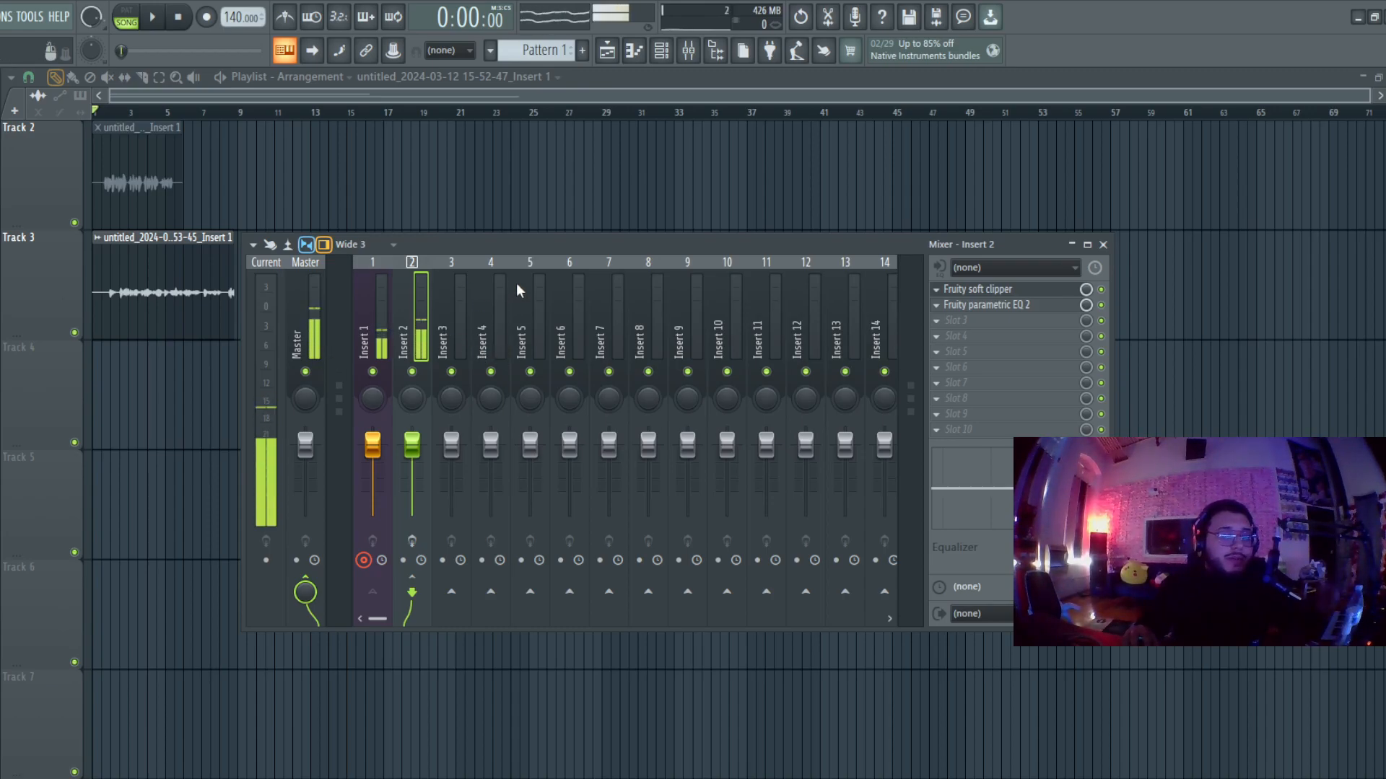
Step: Select the playlist time range from bar 1 to bar 9, spanning the recorded clips
left_click(163, 77)
scroll(423, 105, "up", 4)
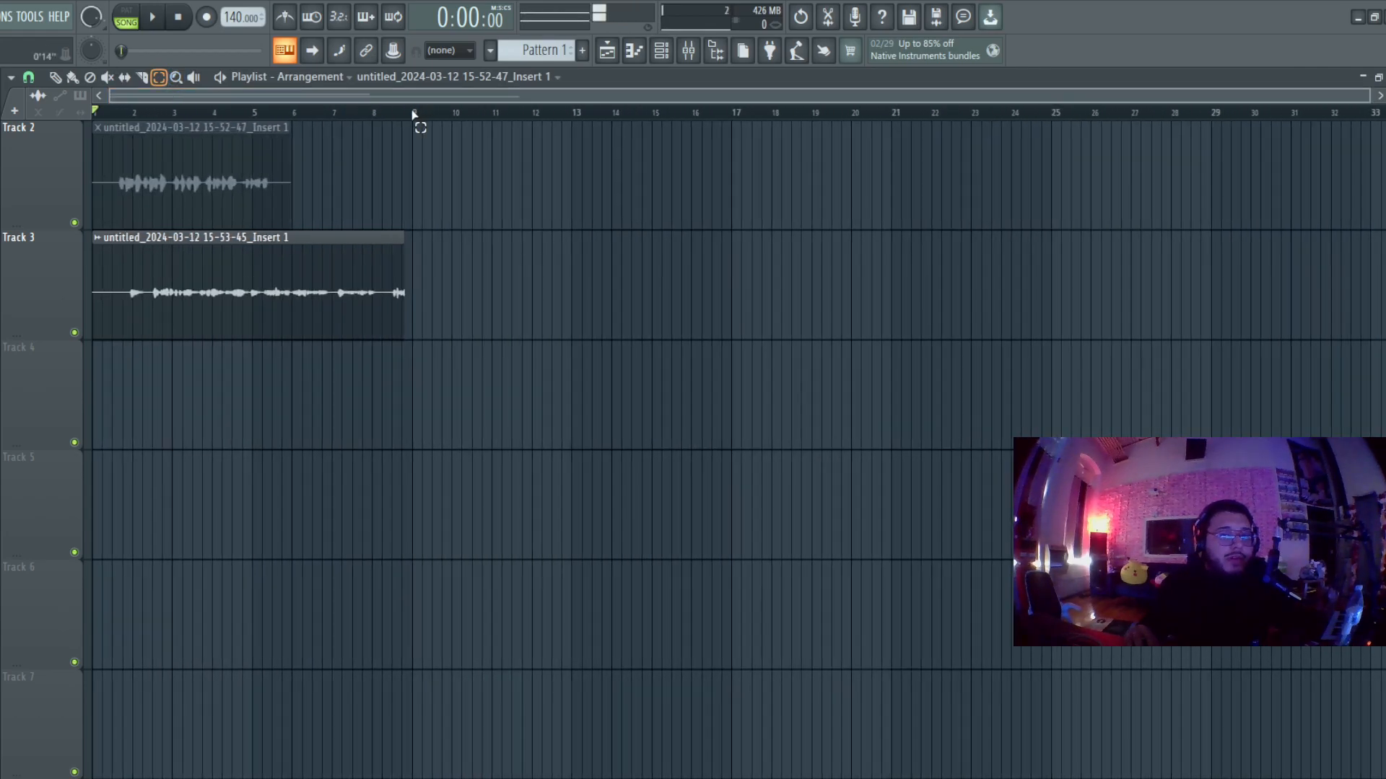
left_click_drag(414, 114, 95, 113)
left_click(55, 78)
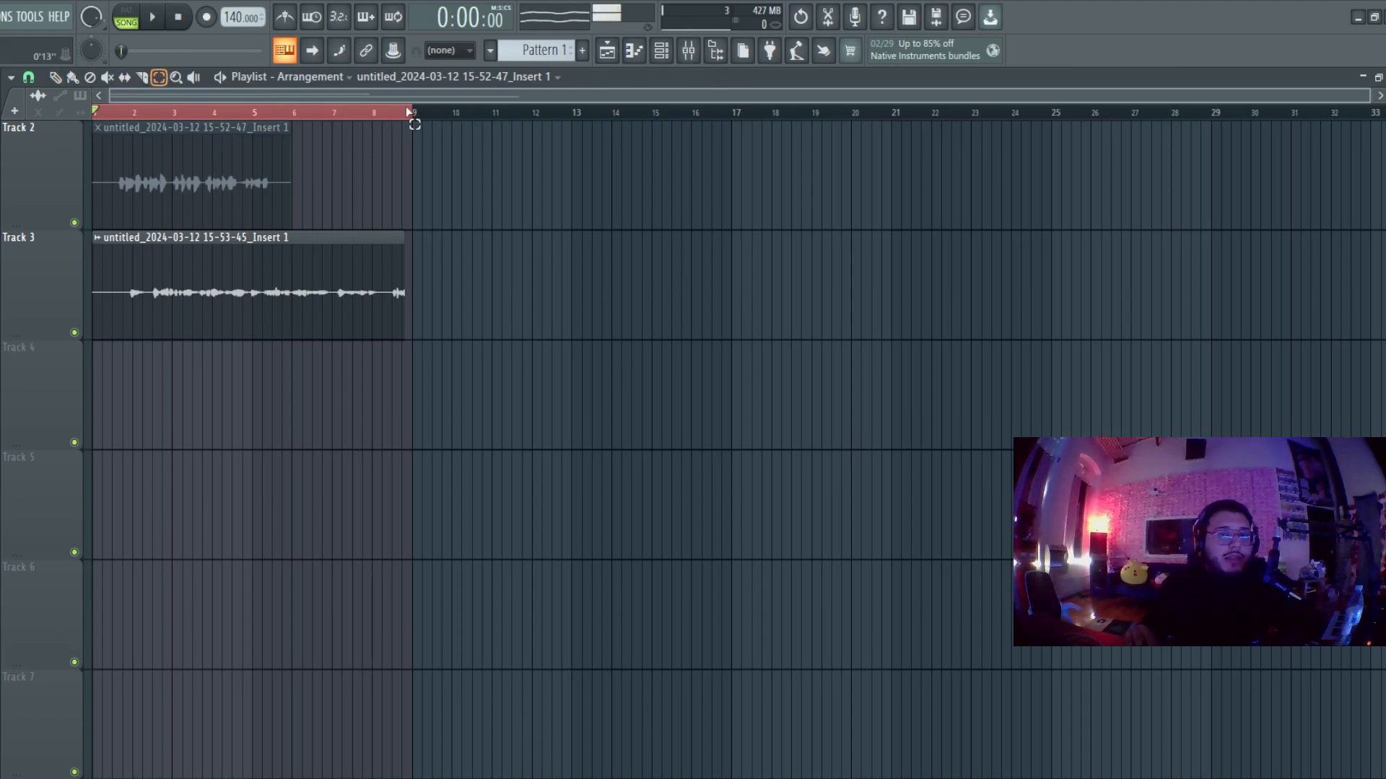
Step: Select all playlist clips and consolidate the take on Track 3 into a new audio clip
key("ctrl+a")
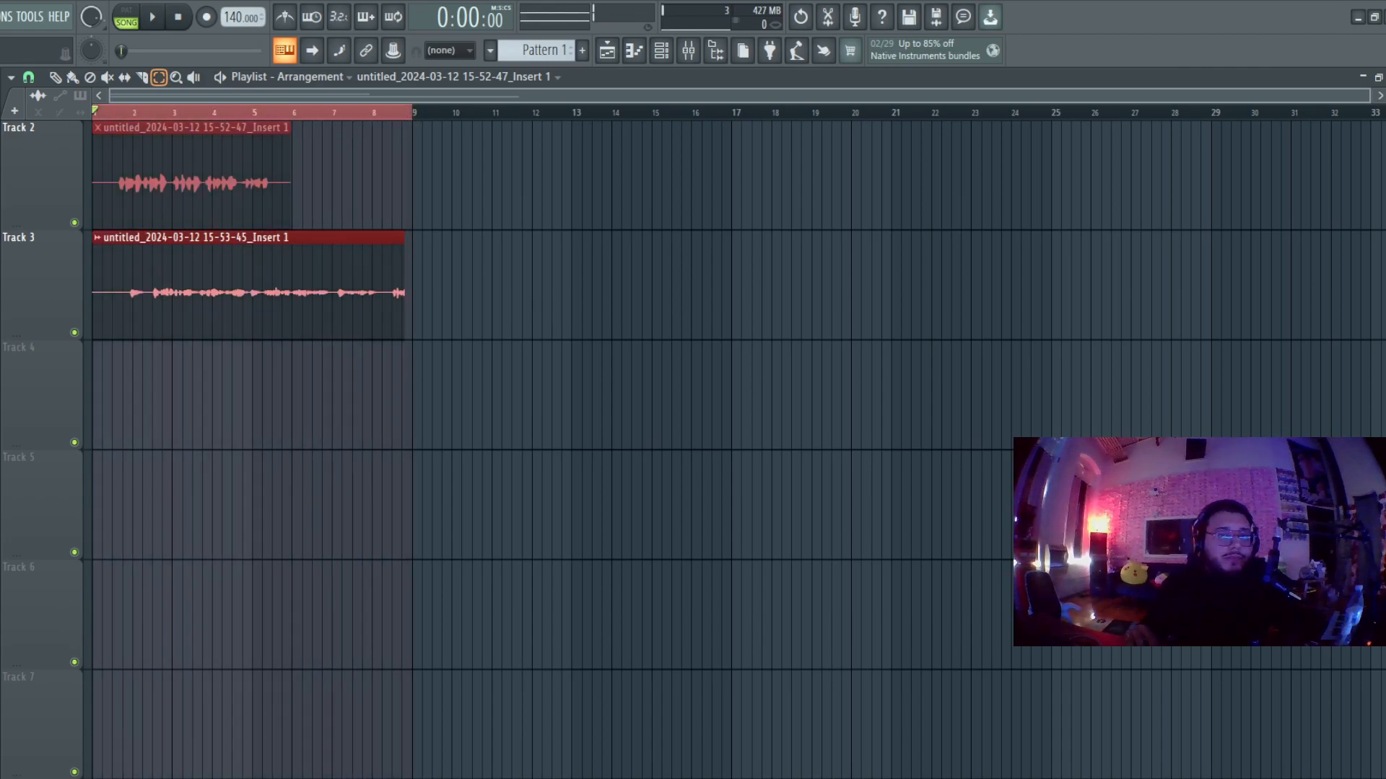
left_click(59, 78)
left_click(315, 424)
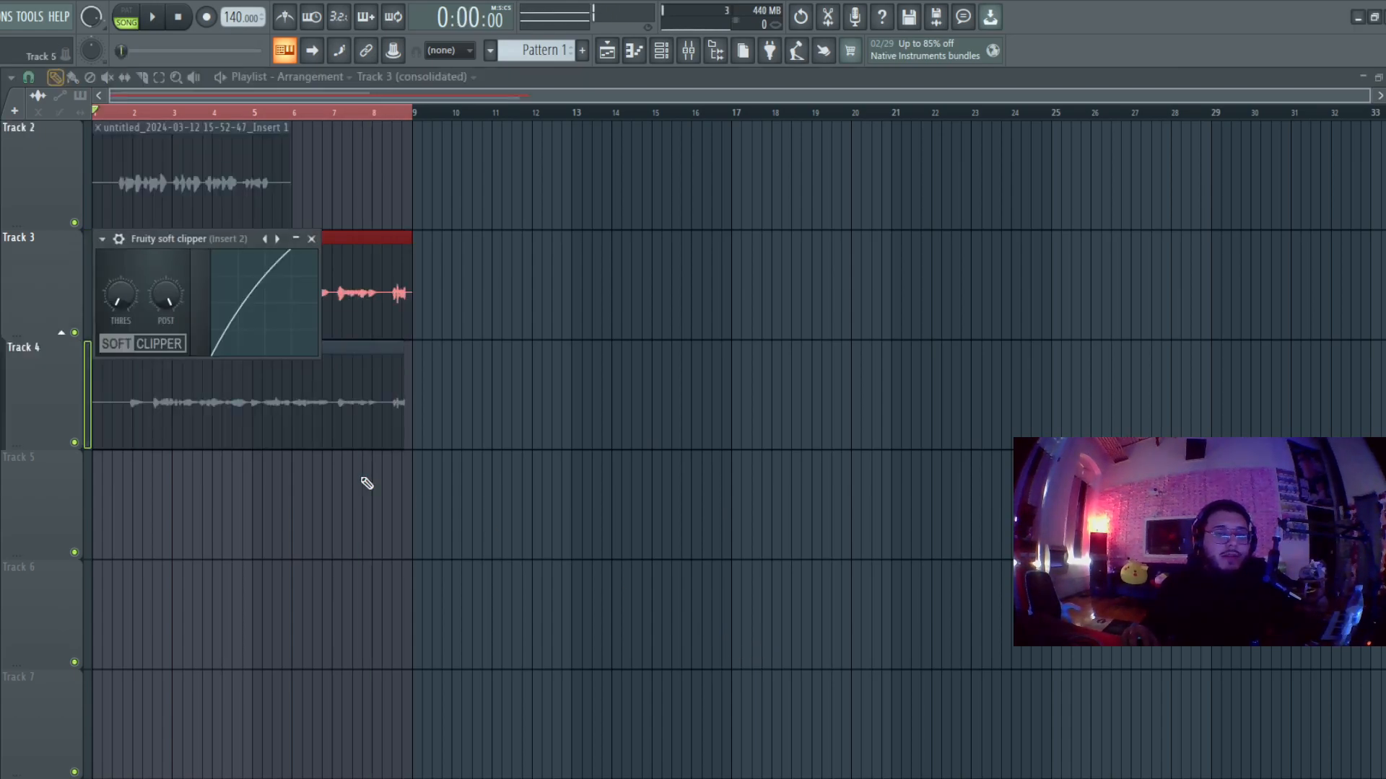
Step: Bypass Insert 2's effects and replace the consolidated clip on Track 3 with a new consolidation of the original take on Track 4
left_click(688, 50)
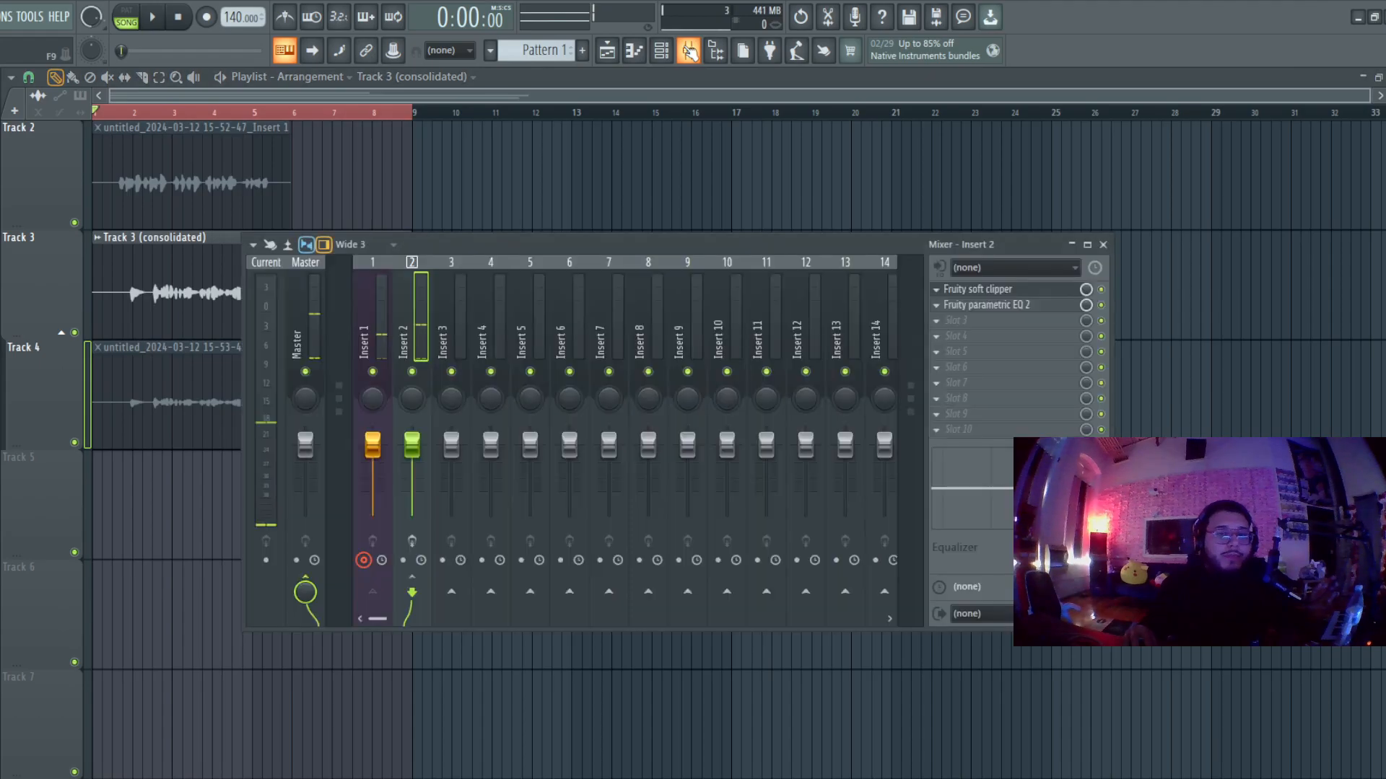
left_click(413, 543)
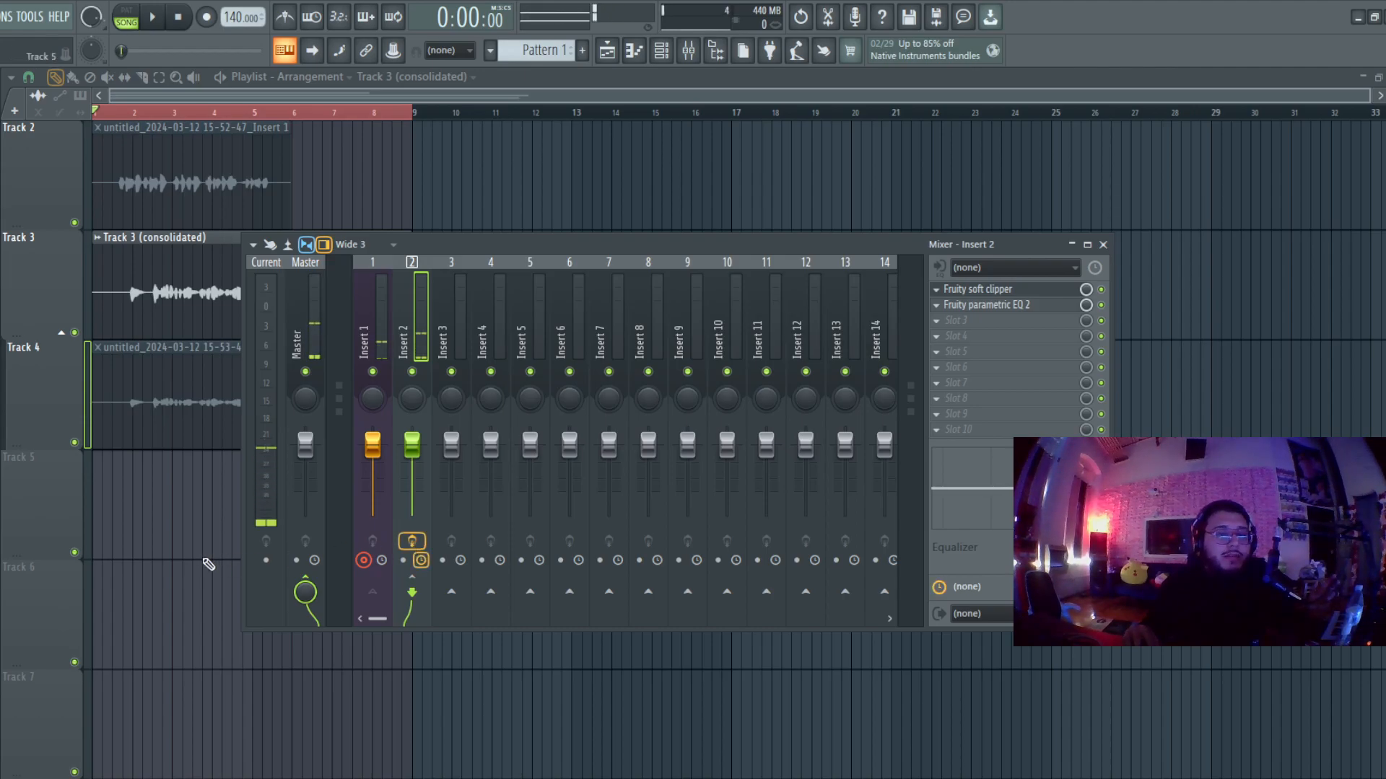
right_click(165, 285)
left_click(107, 77)
left_click(56, 78)
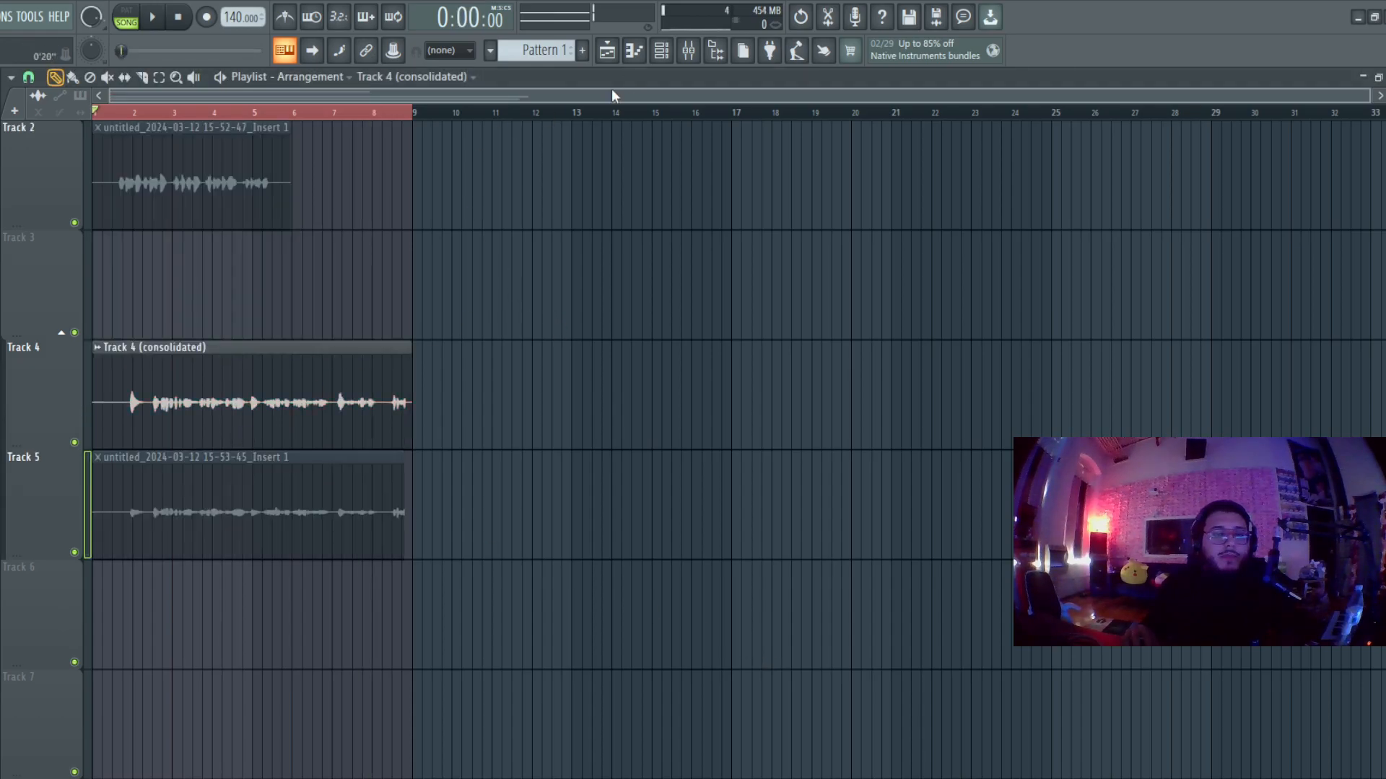
Step: Switch Insert 2's effects back on and select Insert 1 in the mixer
left_click(688, 50)
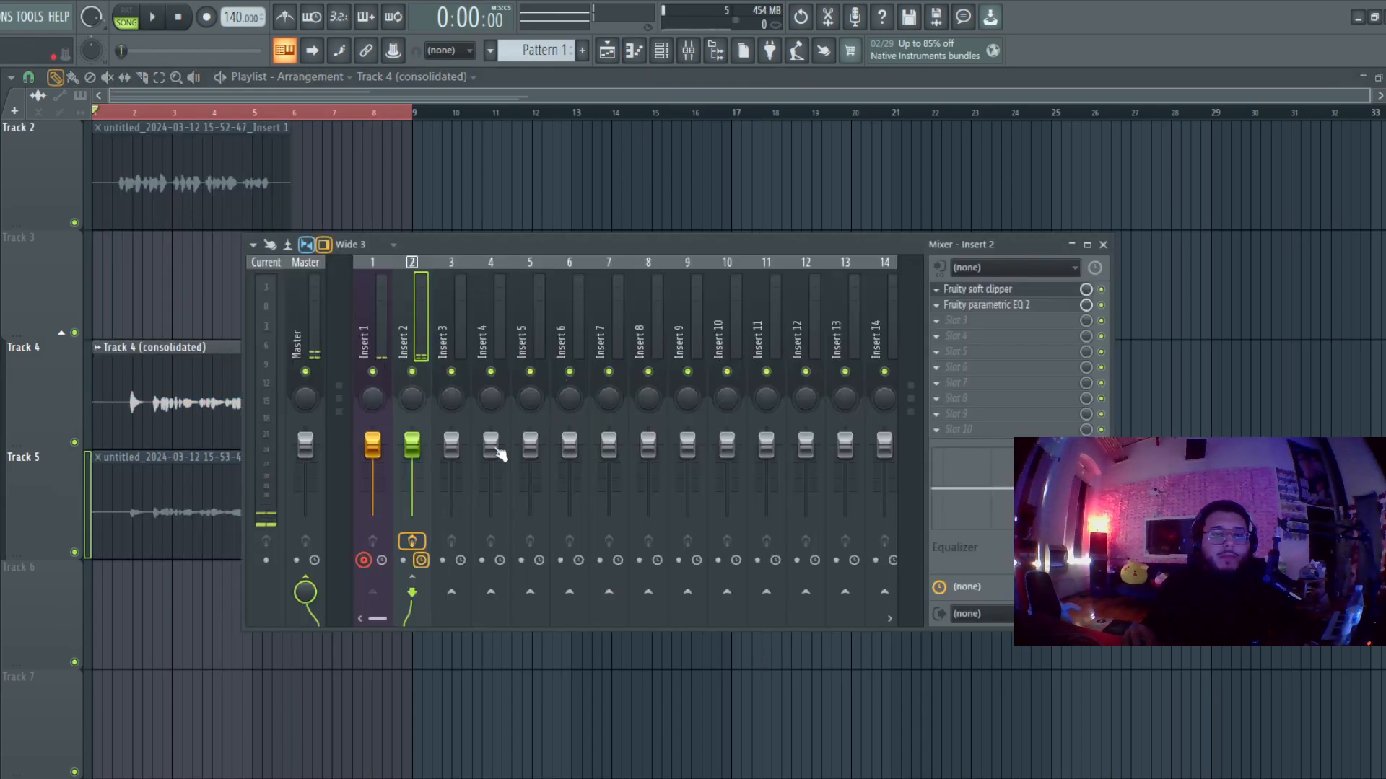
left_click(370, 332)
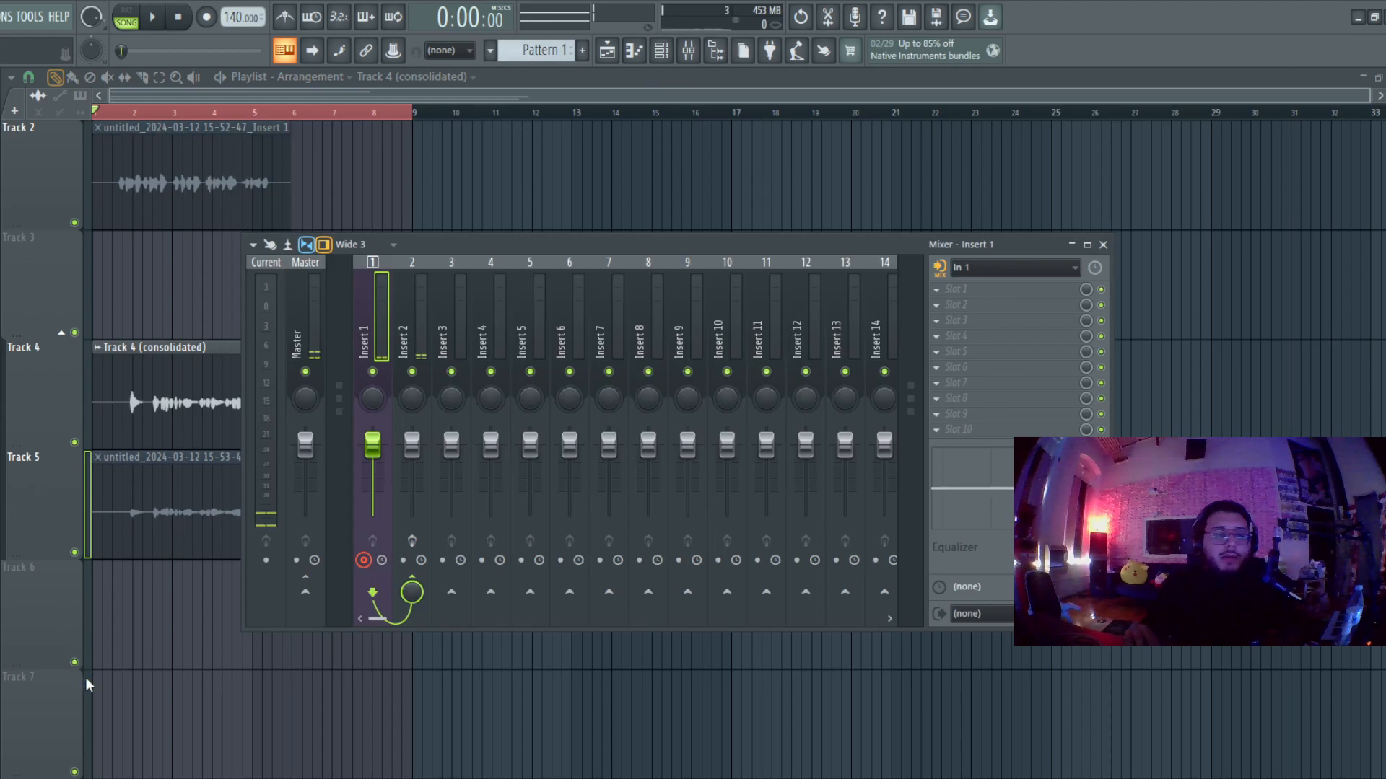
Step: Play the arrangement from about bar 2, alternating mutes between the Track 4 consolidated clip and the original take on Track 5 to compare them
left_click(152, 17)
left_click(143, 115)
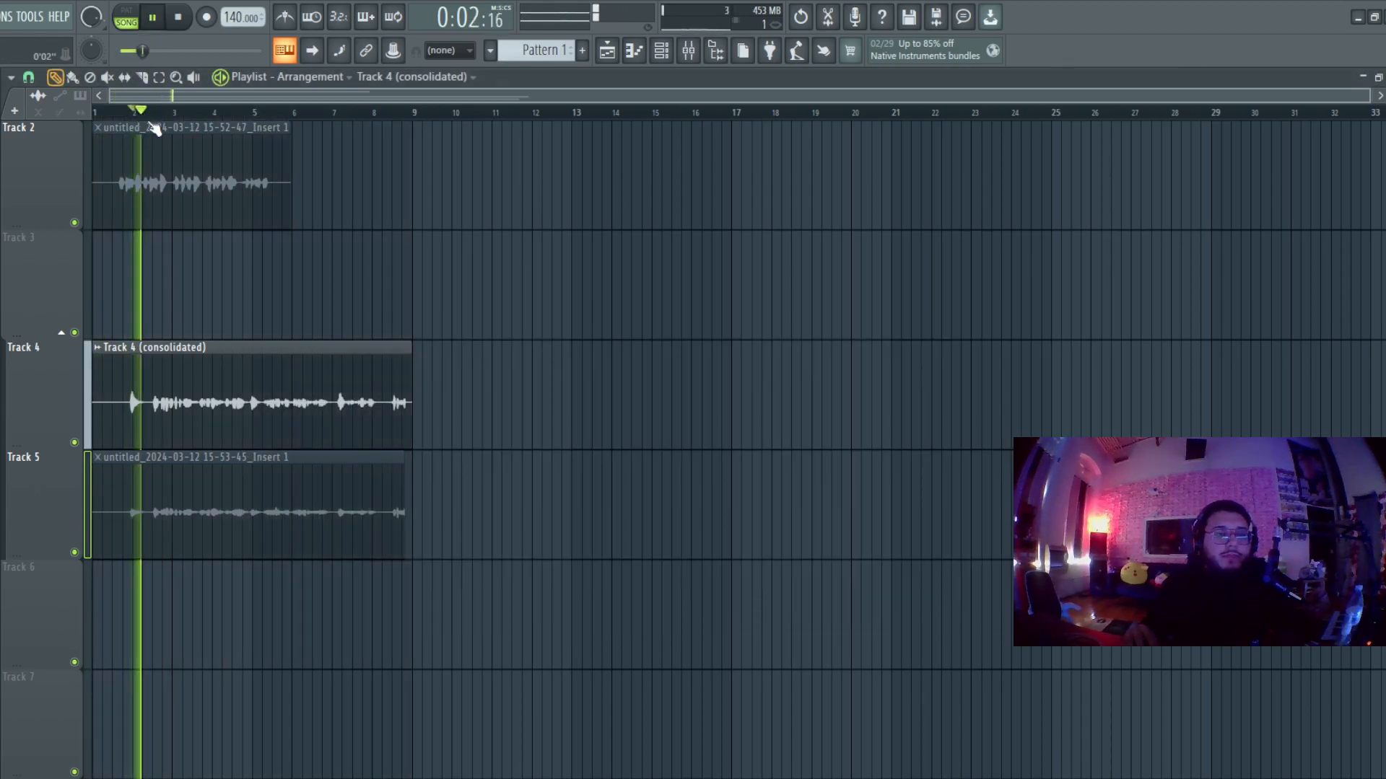
left_click(107, 78)
left_click(161, 485)
left_click(182, 404)
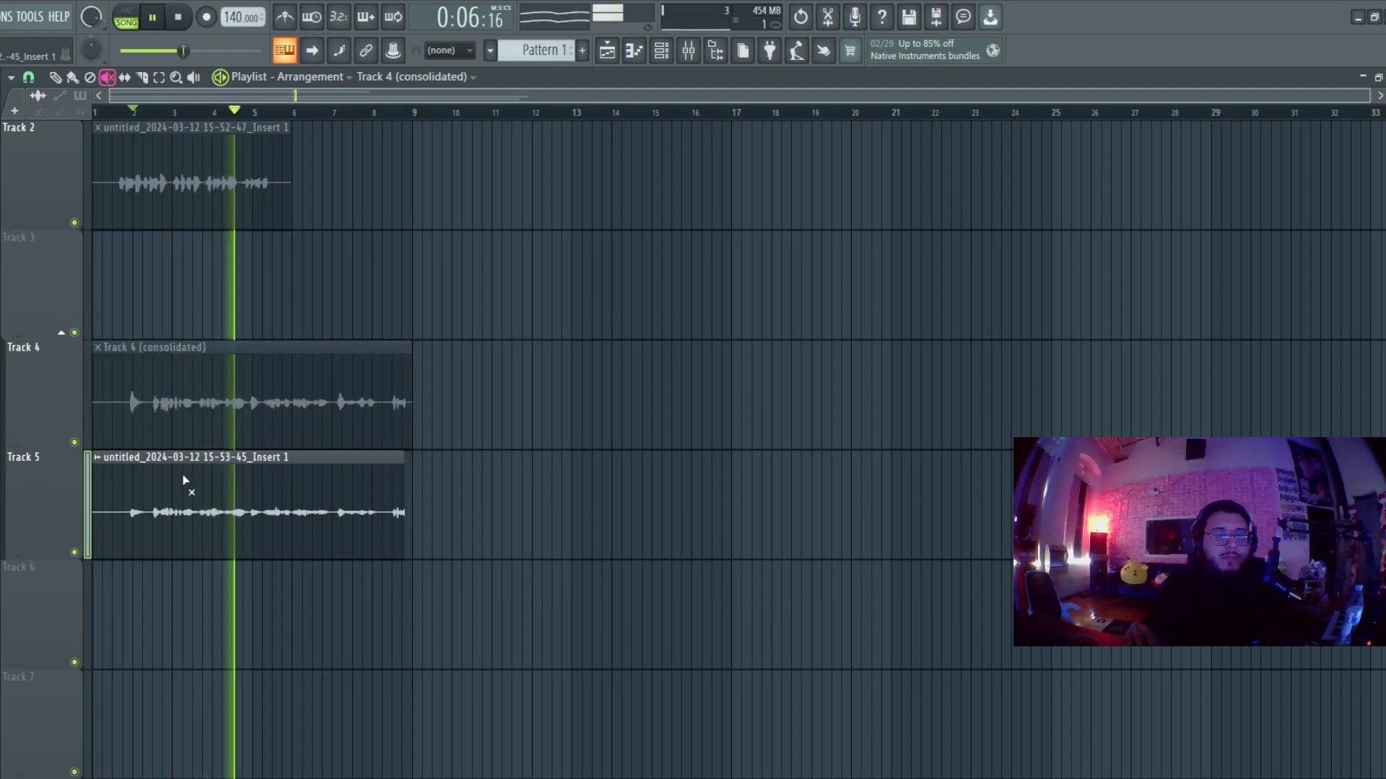
left_click(245, 494)
left_click(256, 410)
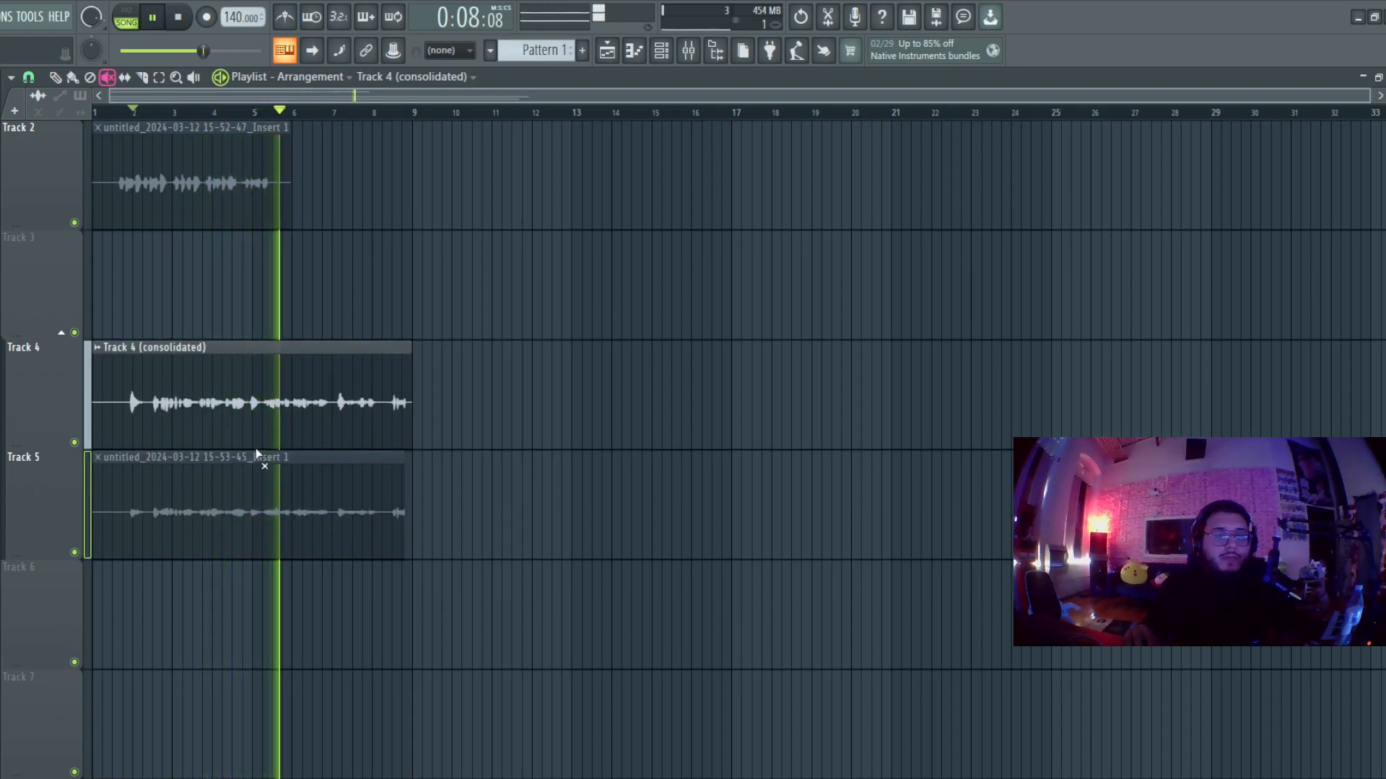
Step: Unmute the original take on Track 5, mute the consolidated clip on Track 4, and stop playback
left_click(261, 490)
left_click(227, 398)
left_click(179, 17)
Step: Return the playlist to the Draw tool and bring up the mixer with Insert 1 selected
key("F9")
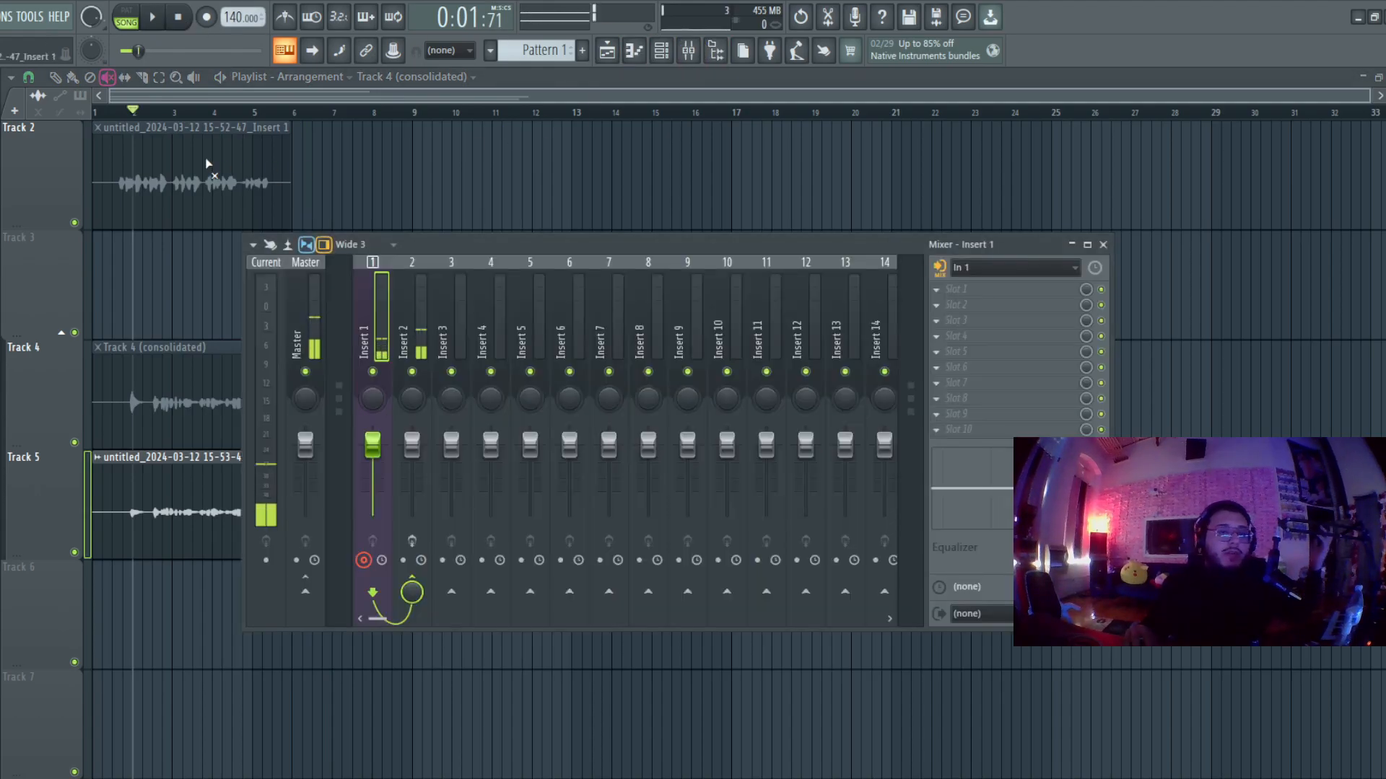
key("F9")
left_click(56, 78)
key("F9")
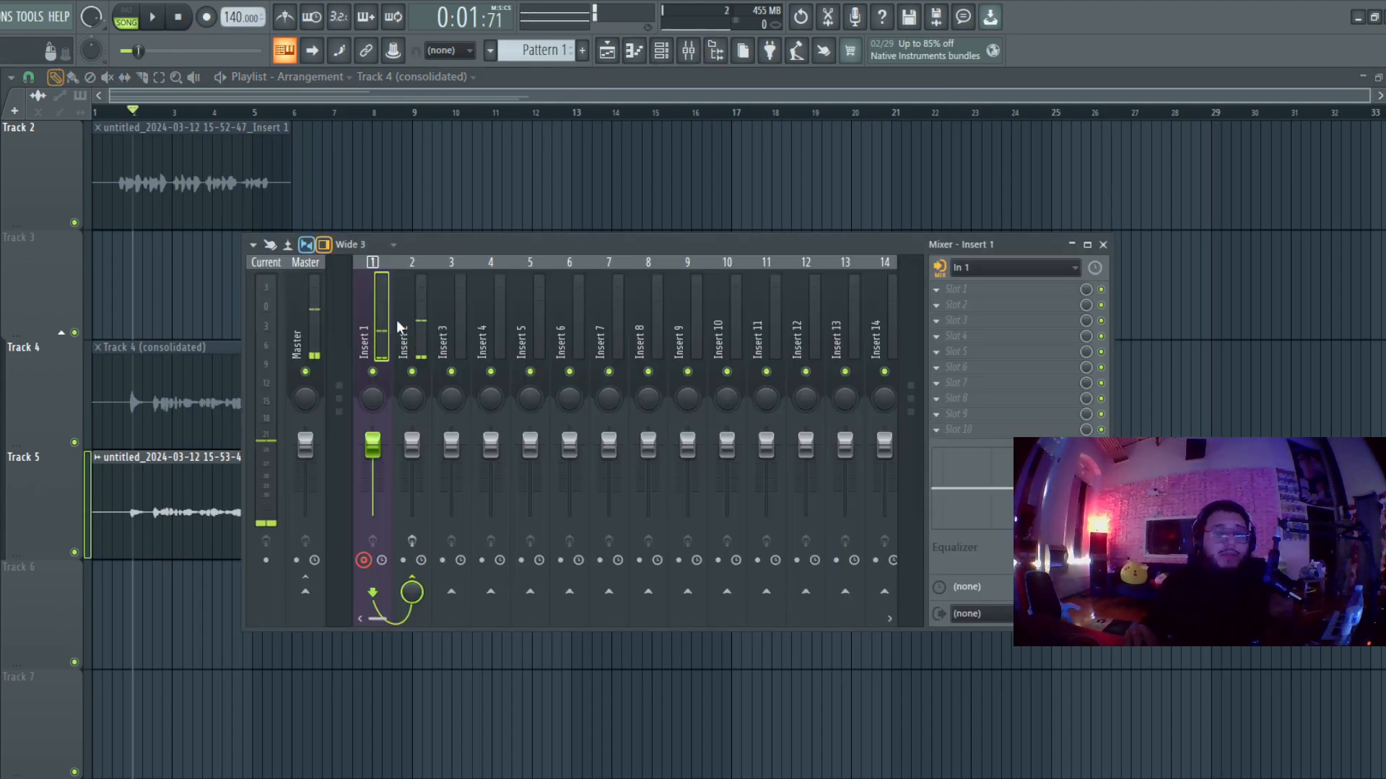